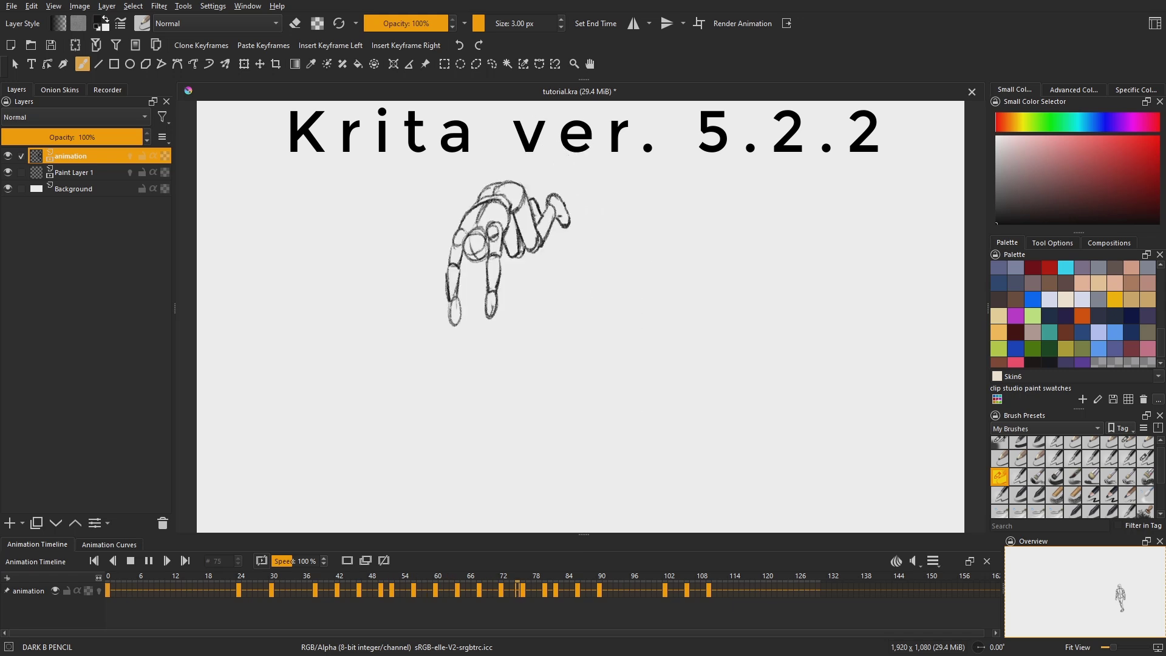
Stop playback and scrub the timeline to review the poses around frames 36 and 52
{"action": "key", "text": "space"}
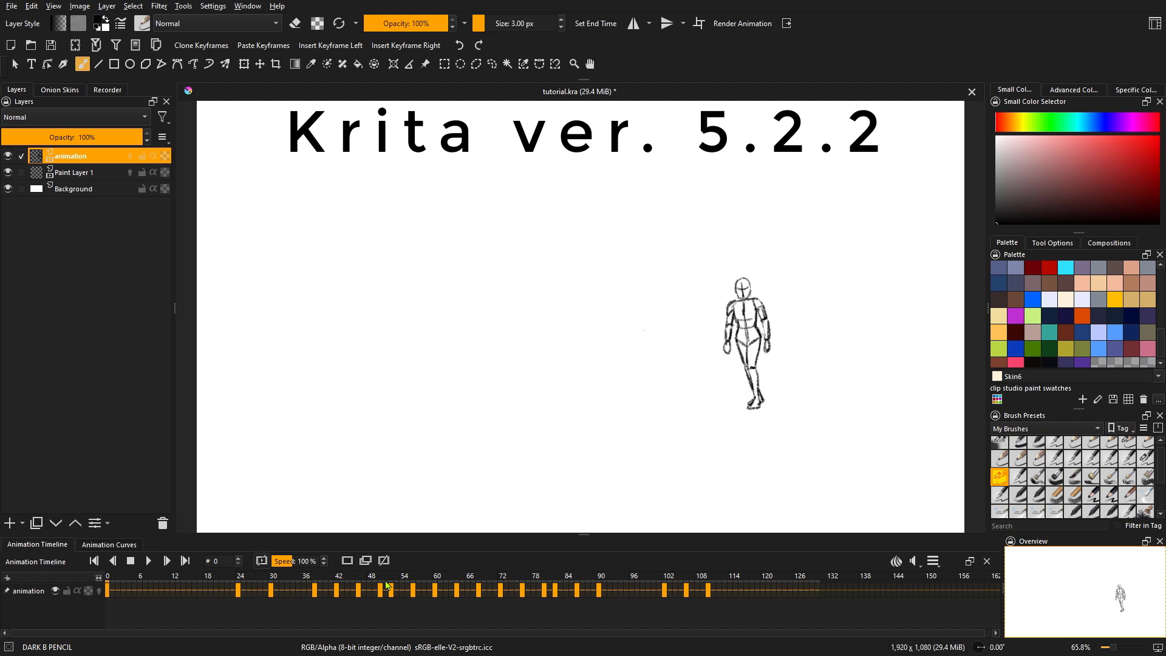
{"action": "left_click_drag", "start_coordinate": [750, 247], "coordinate": [742, 248]}
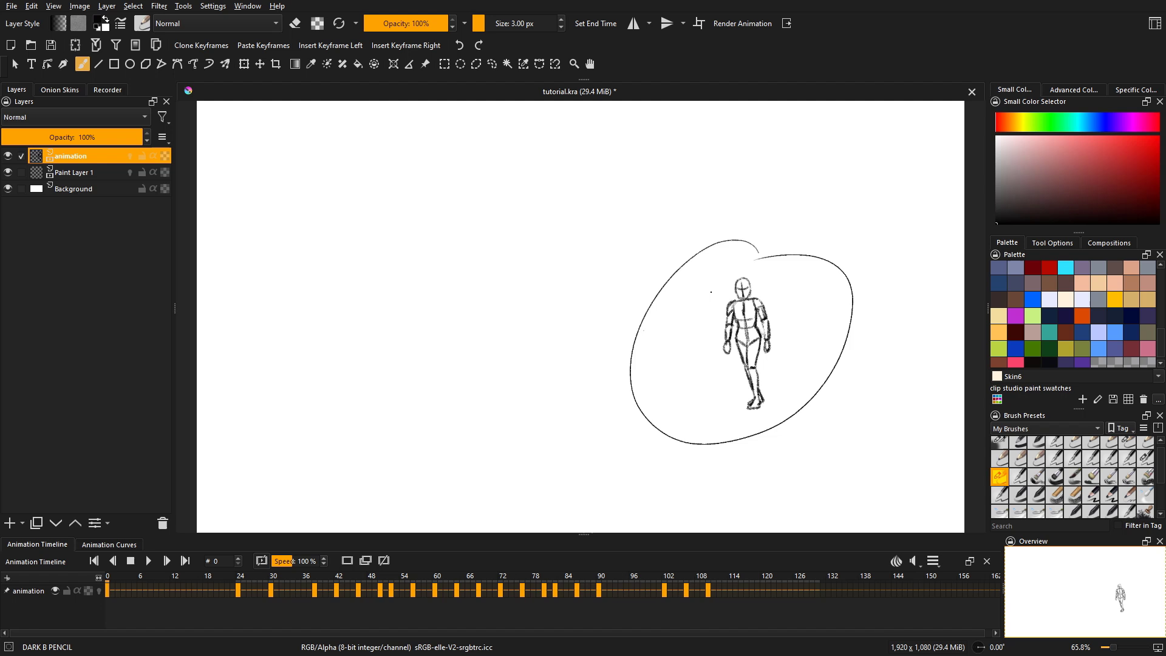
{"action": "key", "text": "ctrl+z"}
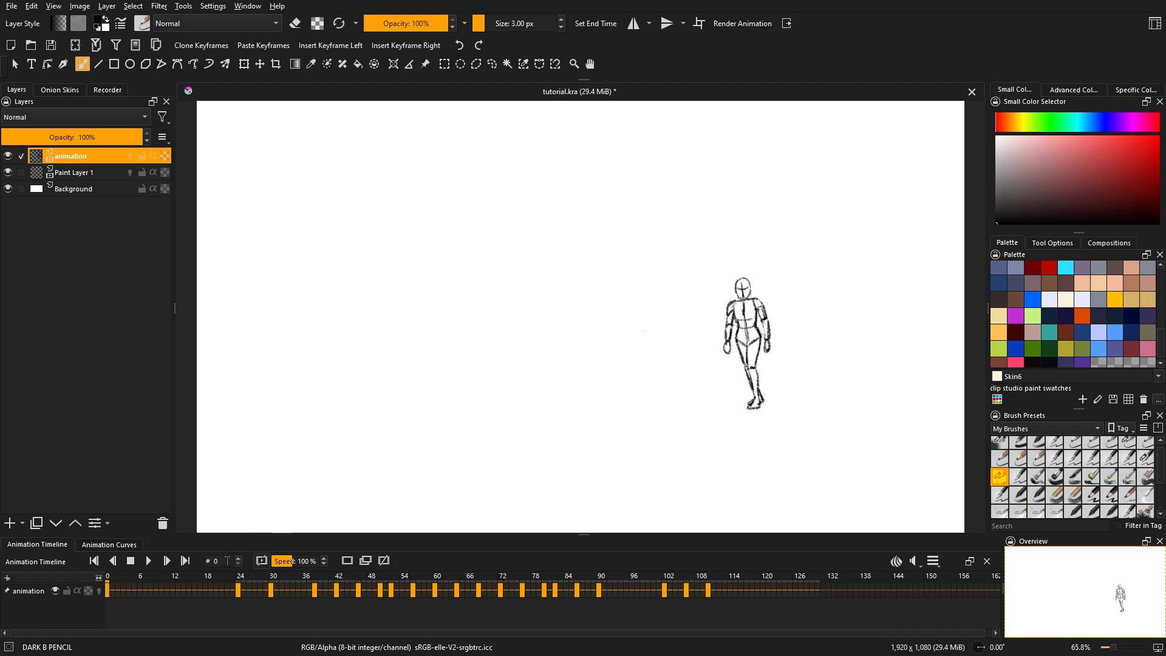
{"action": "left_click_drag", "start_coordinate": [216, 577], "coordinate": [351, 581]}
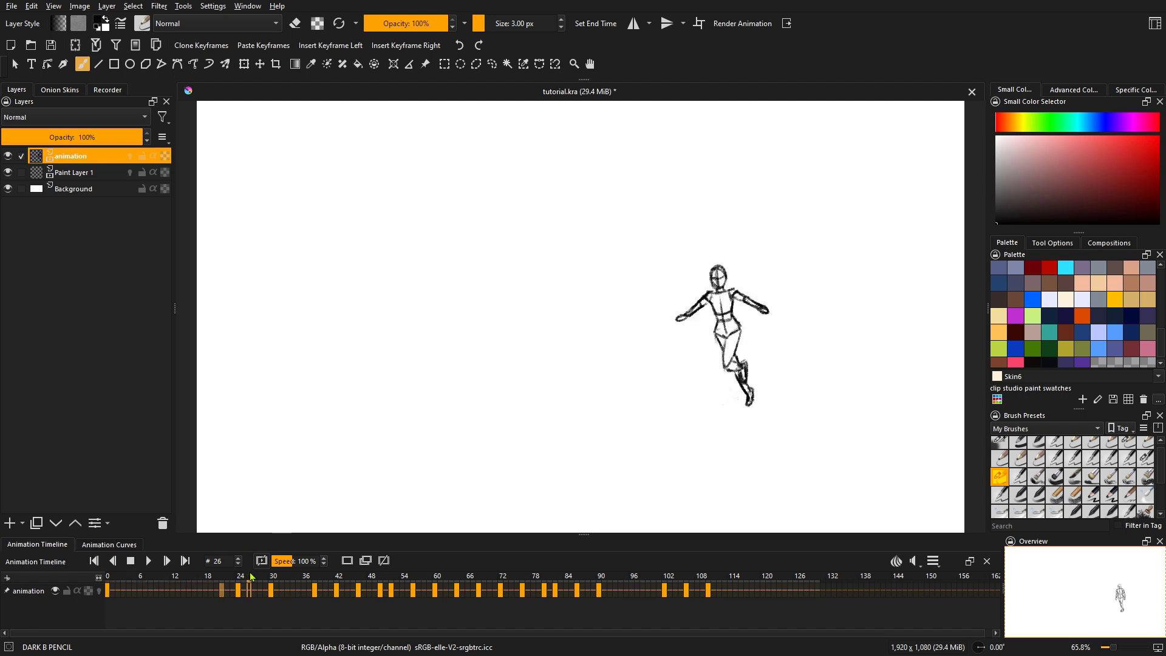
{"action": "left_click", "coordinate": [391, 577]}
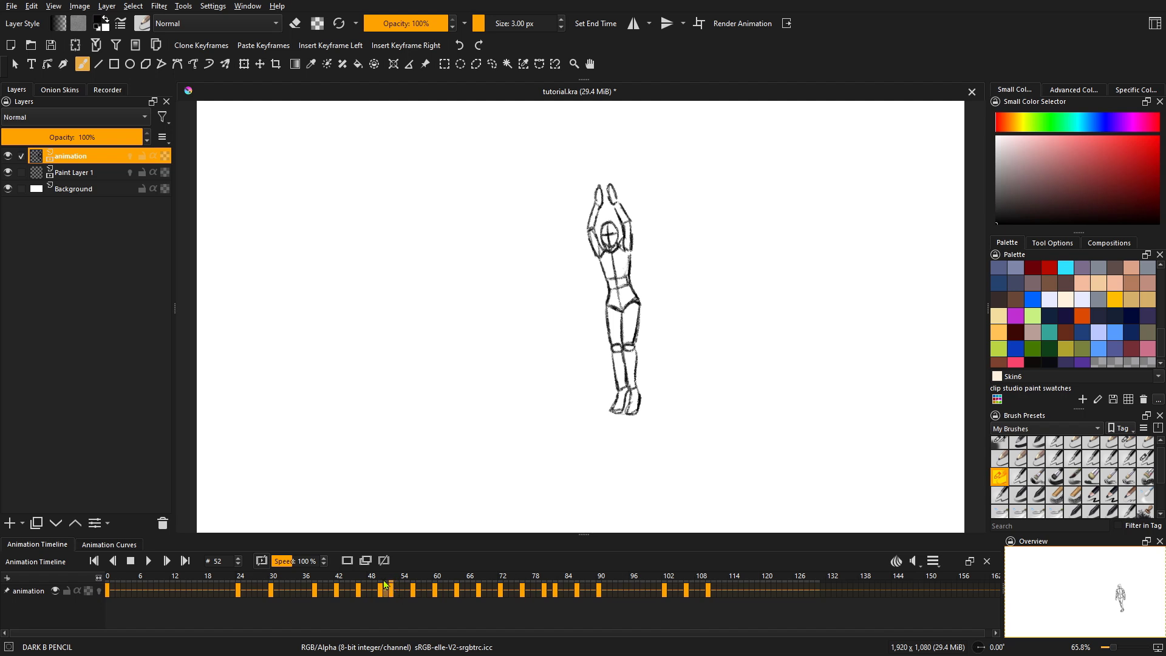
{"action": "left_click_drag", "start_coordinate": [385, 586], "coordinate": [392, 583]}
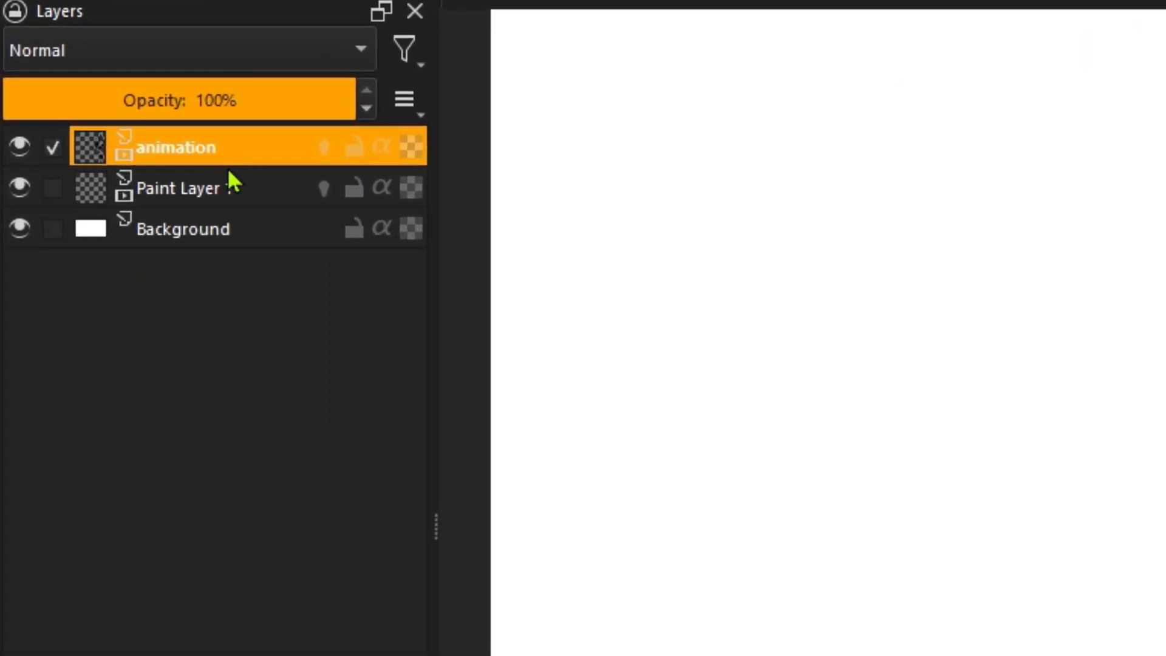
Group the animation layer with Ctrl+G and select Group 2 to add a mask to it
{"action": "key", "text": "ctrl+g"}
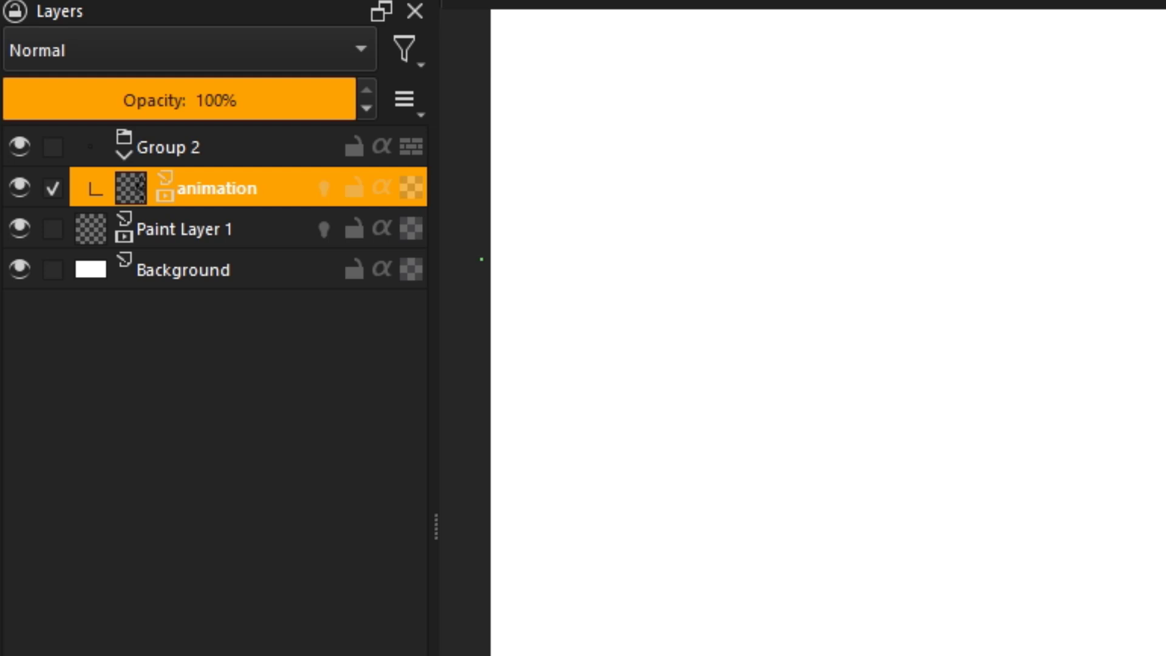
{"action": "left_click", "coordinate": [215, 149]}
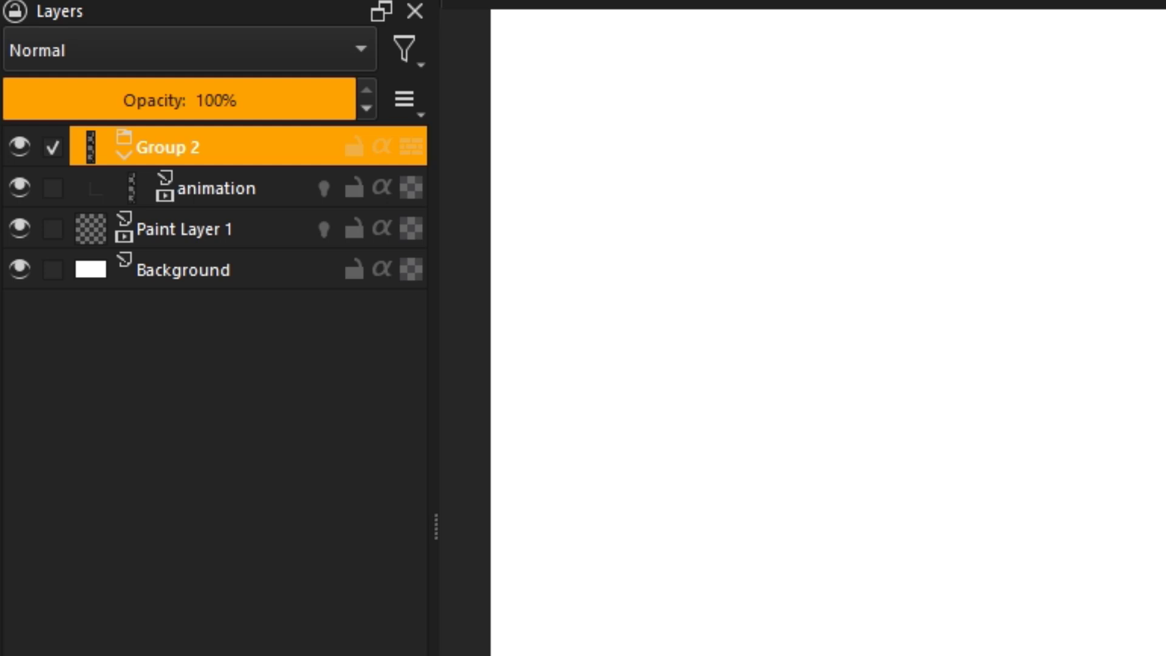
{"action": "left_click", "coordinate": [9, 523]}
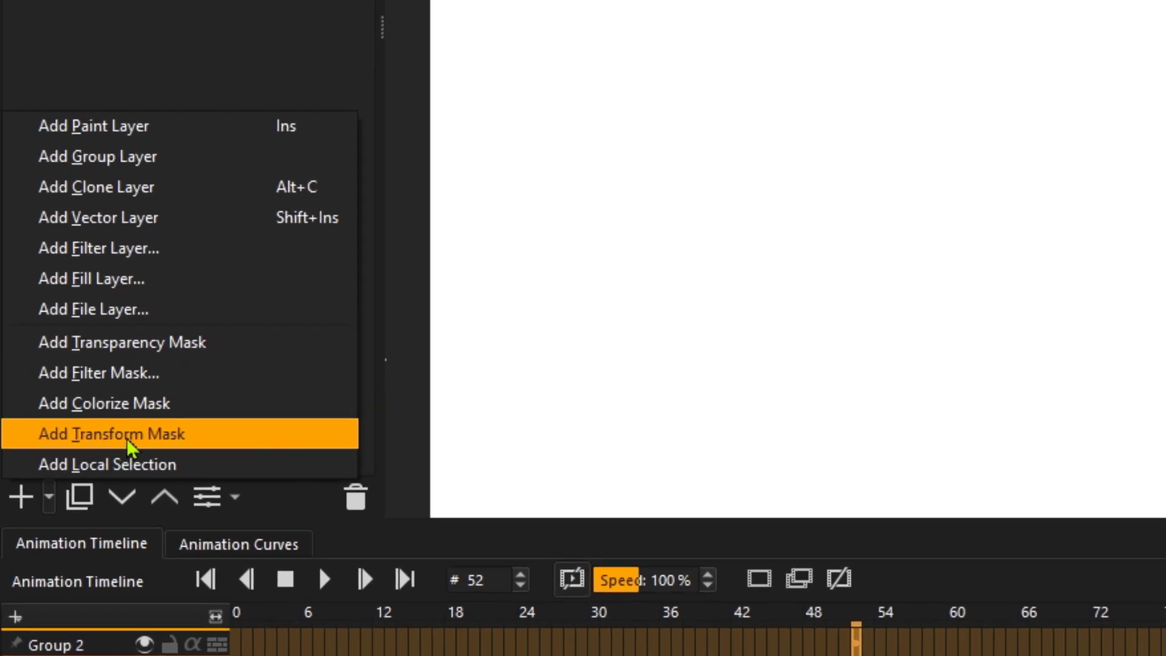
Add a transform mask to Group 2 and enlarge the figure to fill more of the page
{"action": "left_click", "coordinate": [132, 436]}
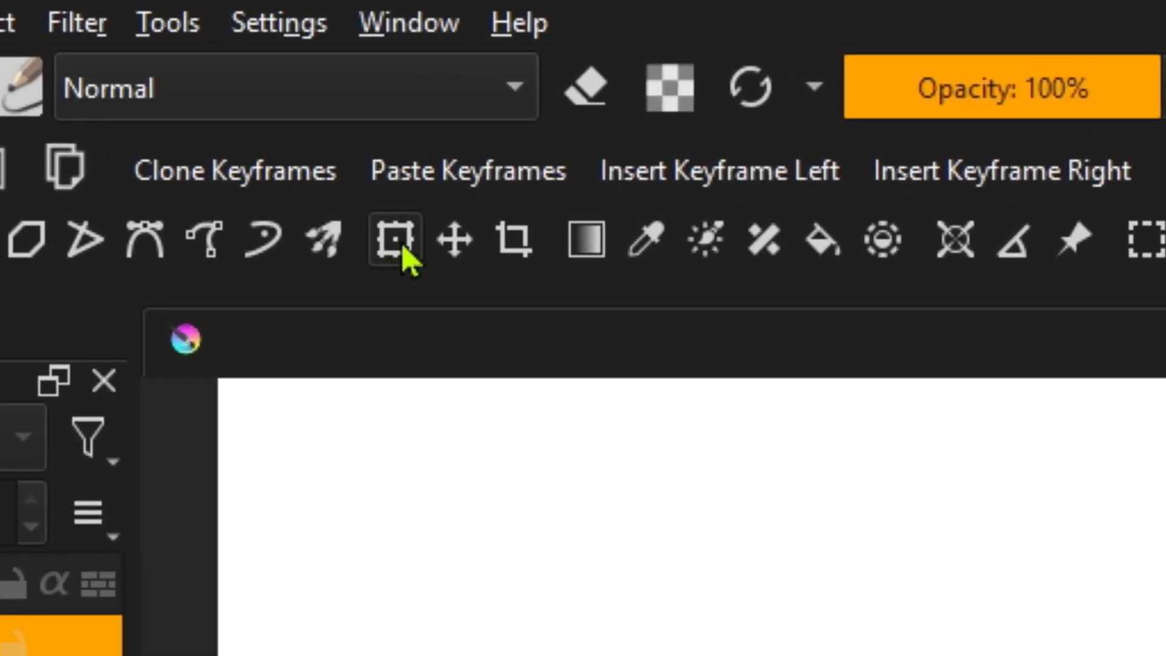
{"action": "left_click", "coordinate": [402, 254]}
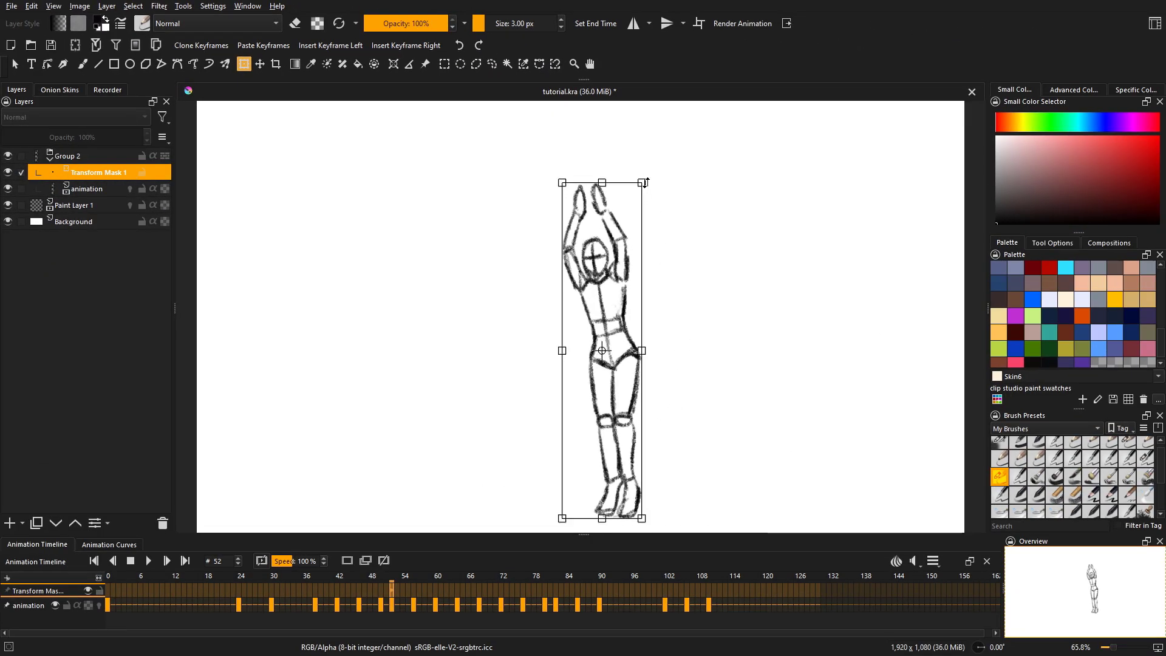
{"action": "left_click_drag", "start_coordinate": [644, 183], "coordinate": [690, 131]}
{"action": "key", "text": "ctrl+z"}
{"action": "left_click_drag", "start_coordinate": [641, 182], "coordinate": [690, 123]}
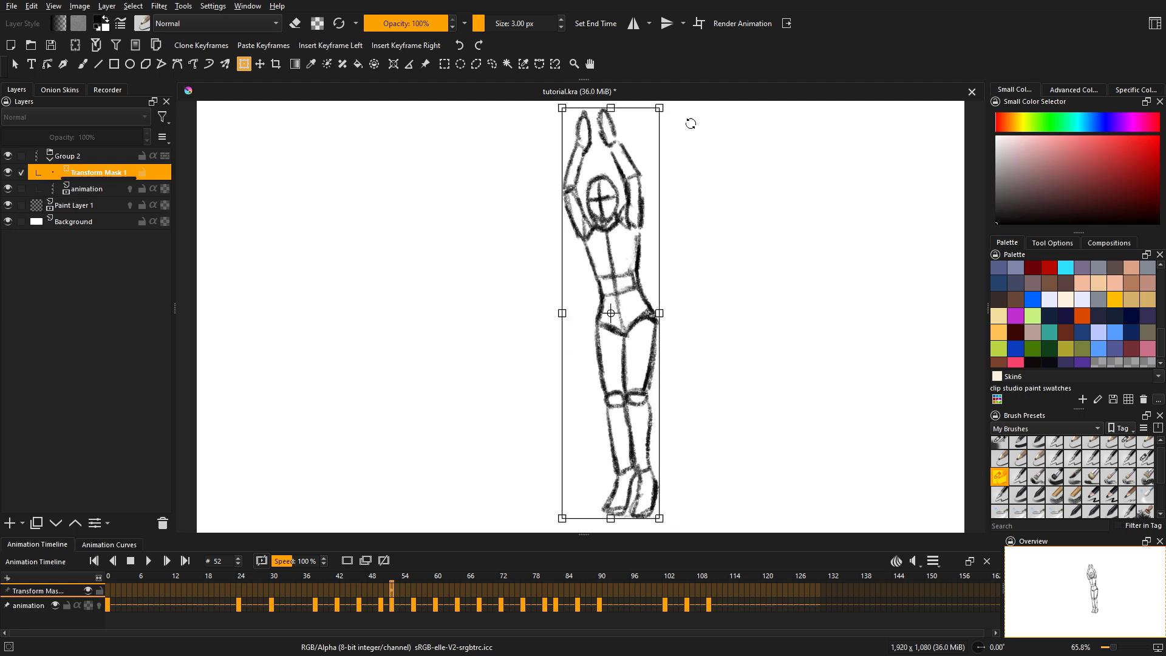
Review the poses at frames 26 and 65, then return to frame 52
{"action": "mouse_move", "coordinate": [319, 588]}
{"action": "left_mouse_down"}
{"action": "mouse_move", "coordinate": [250, 587]}
{"action": "mouse_move", "coordinate": [411, 583]}
{"action": "left_mouse_up"}
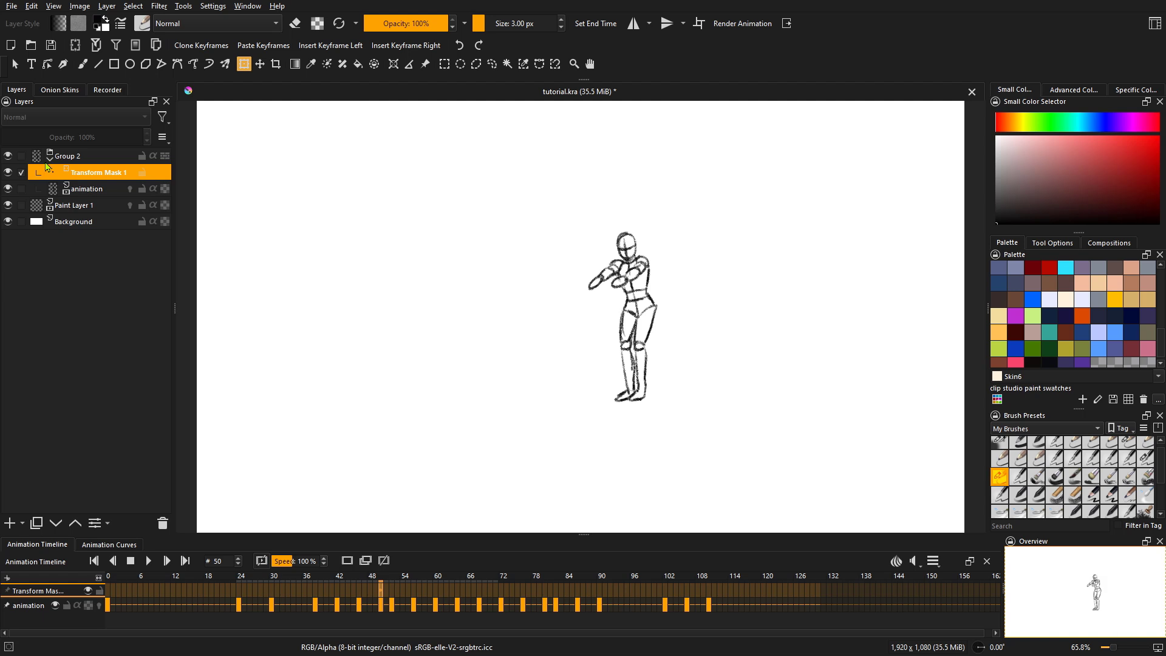
{"action": "left_click", "coordinate": [464, 588]}
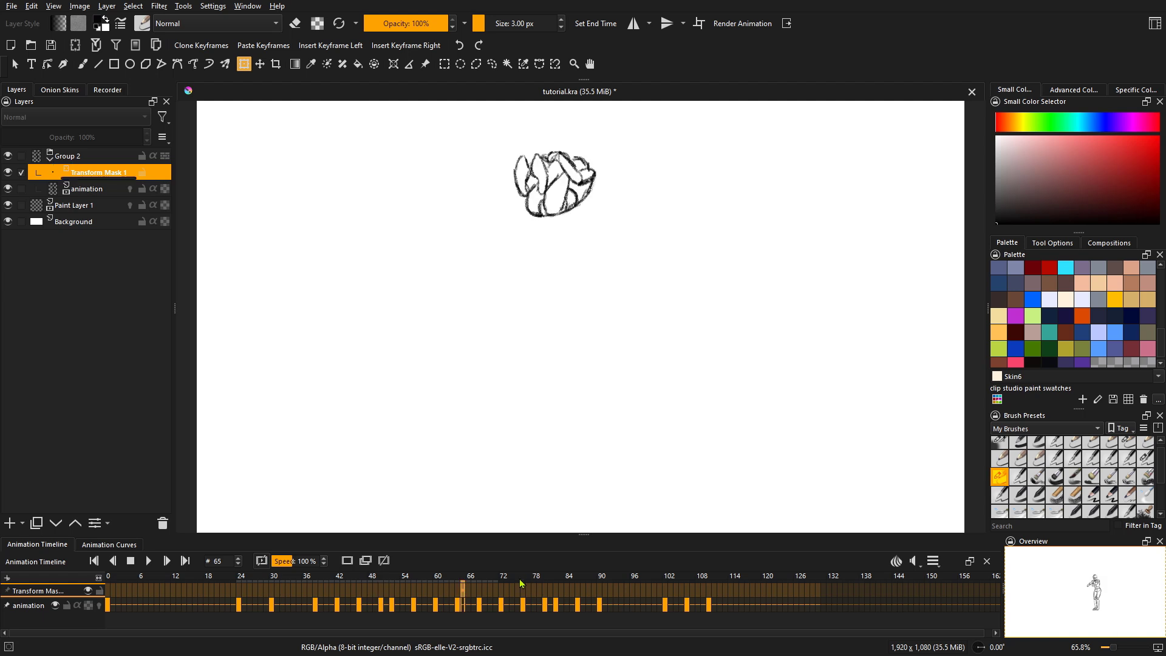
{"action": "left_click", "coordinate": [392, 588]}
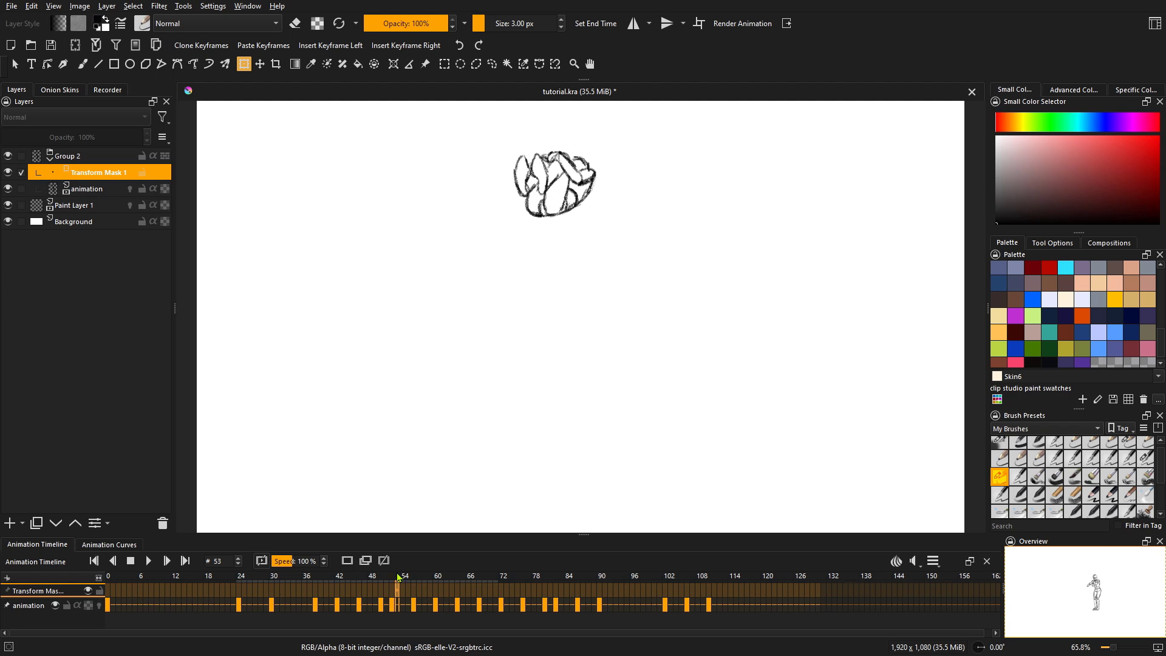
Show the mask's animation curves, then delete Transform Mask 1 from the group
{"action": "left_click", "coordinate": [113, 545]}
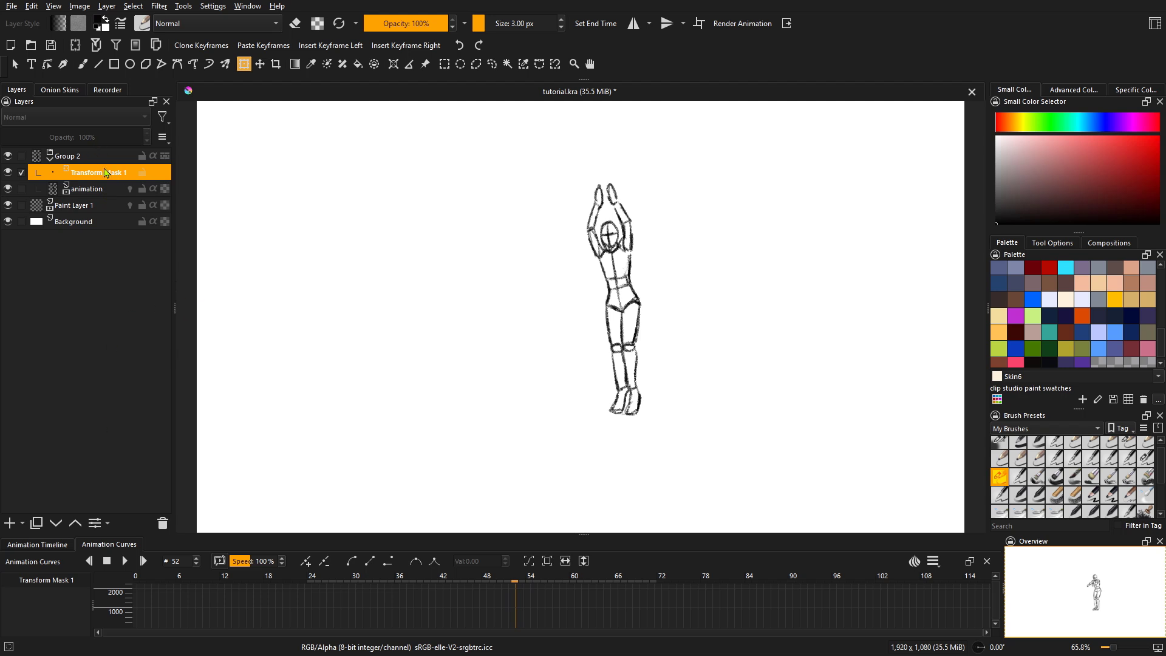
{"action": "left_click", "coordinate": [163, 524]}
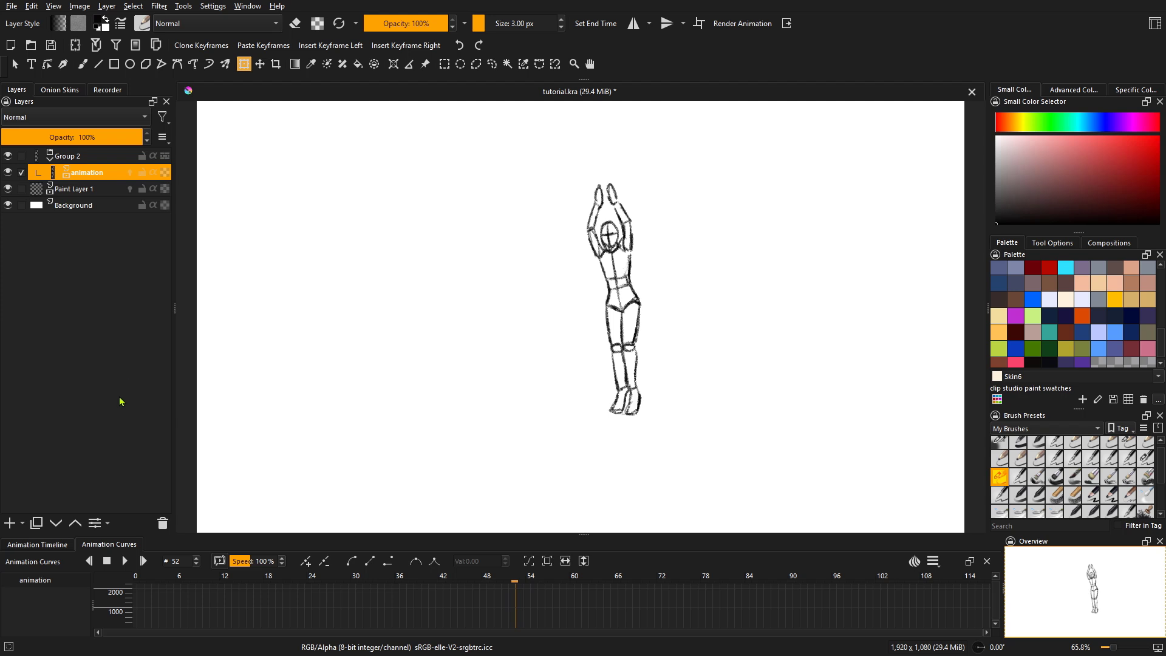
Add a paint layer inside Group 2 and rename it 'animation 2'
{"action": "left_click", "coordinate": [10, 524]}
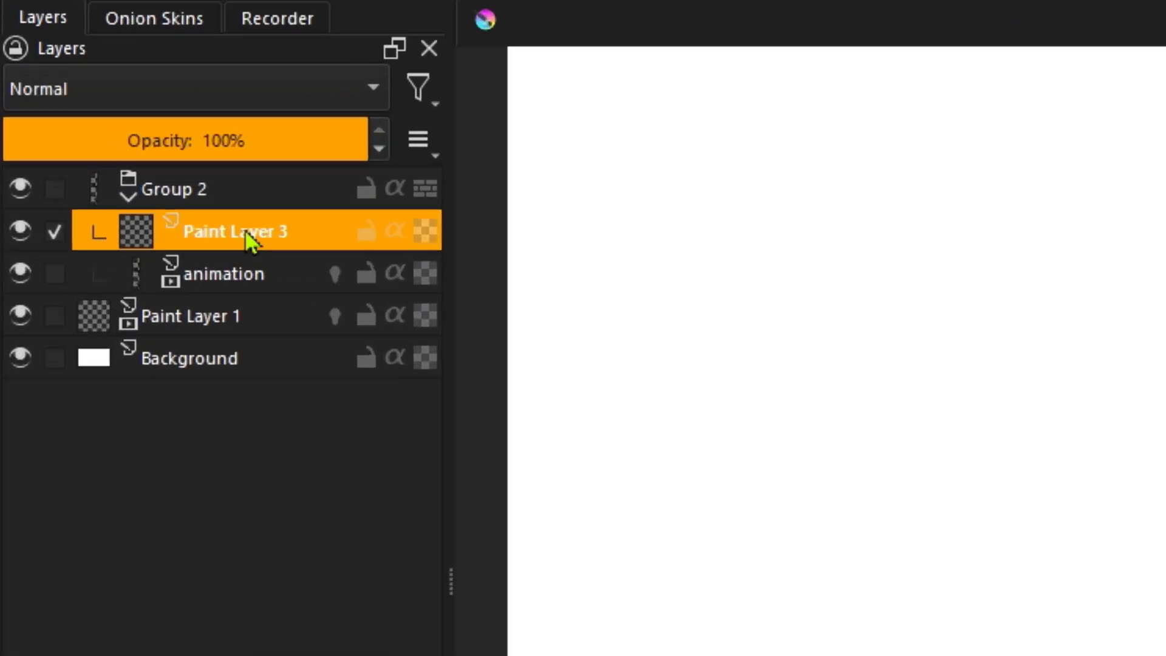
{"action": "double_click", "coordinate": [104, 176]}
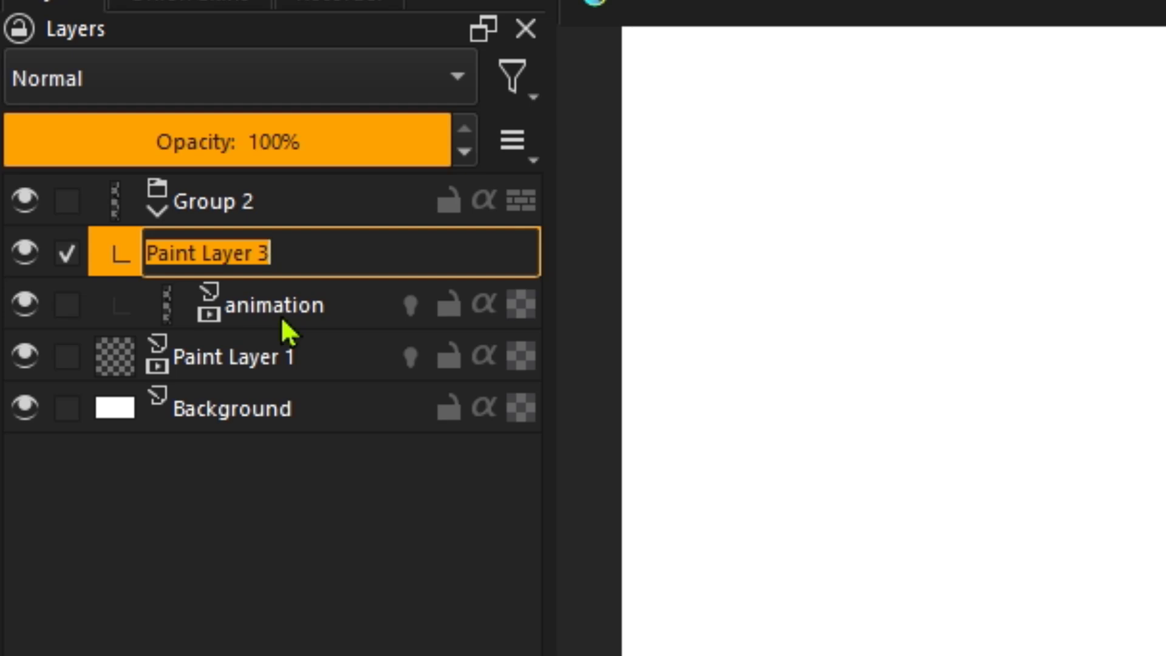
{"action": "type", "text": "ani"}
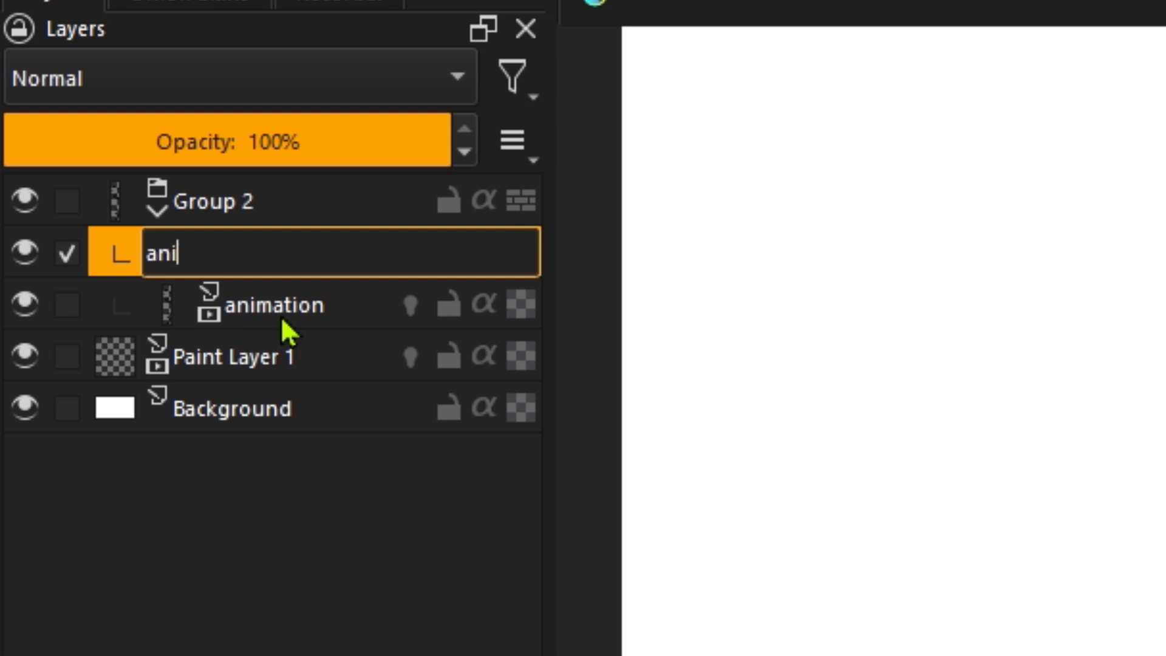
{"action": "type", "text": "mation 2"}
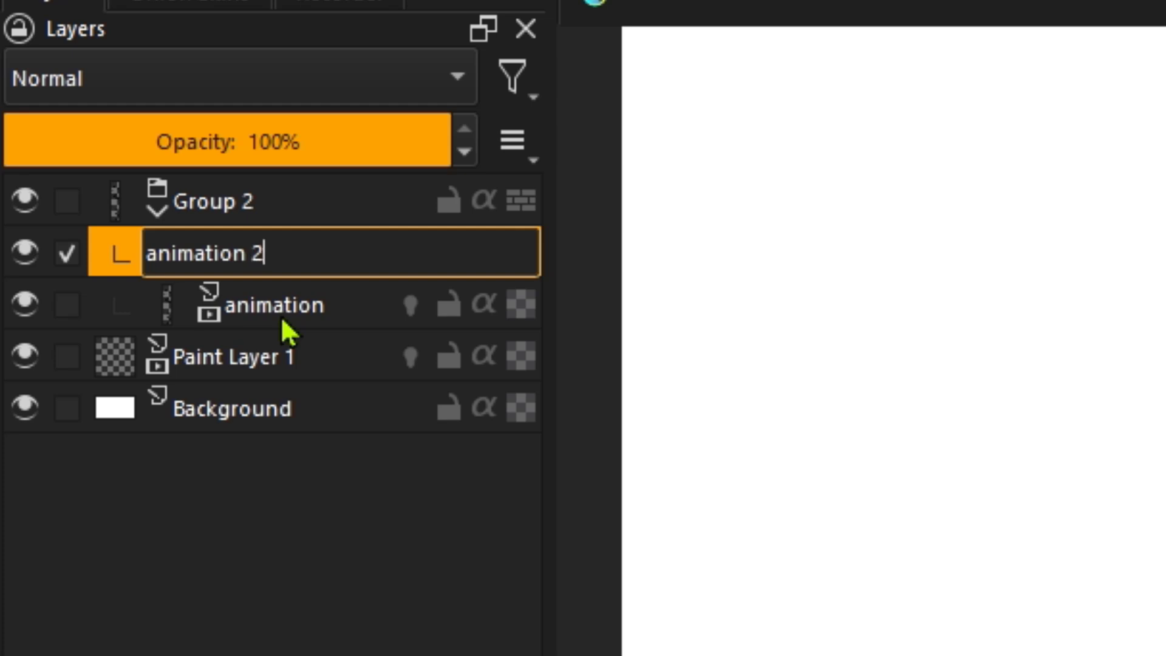
{"action": "key", "text": "Return"}
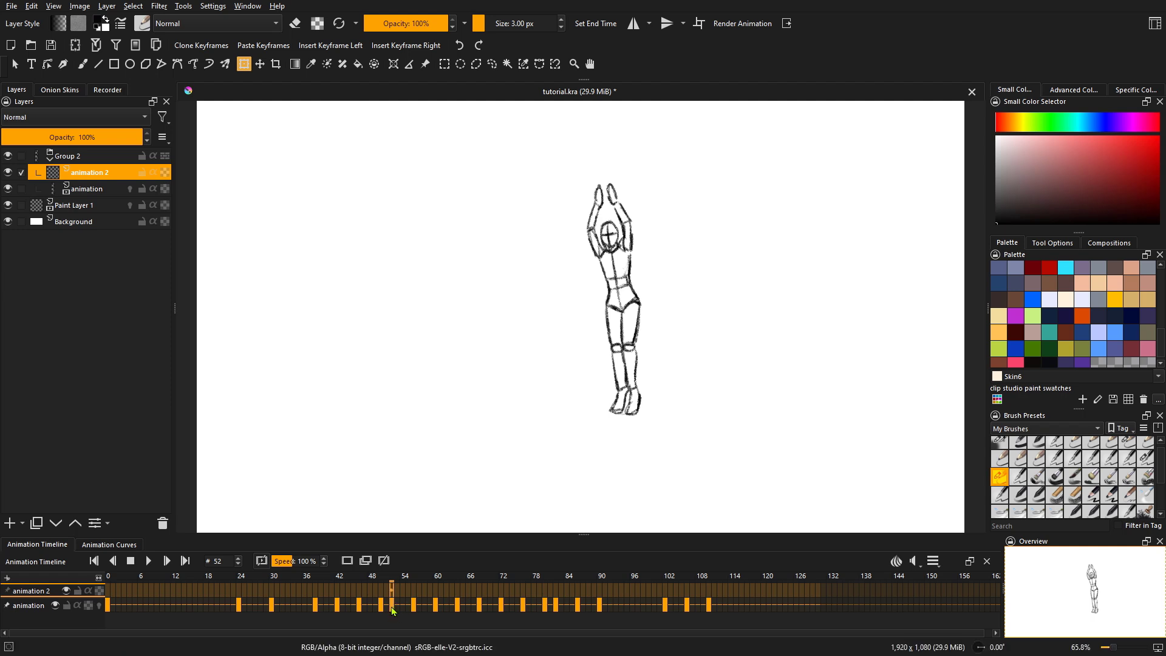
Make the animation layer active and move from frame 52 to the lying-down pose at frame 82
{"action": "left_click", "coordinate": [26, 604]}
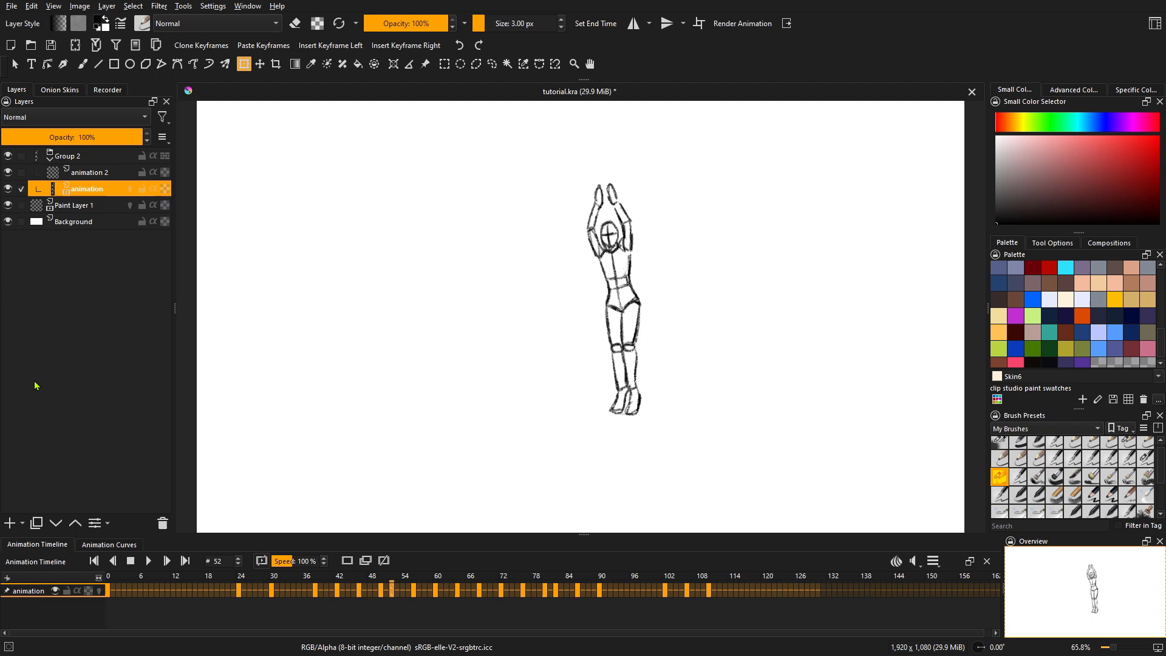
{"action": "left_click", "coordinate": [91, 174]}
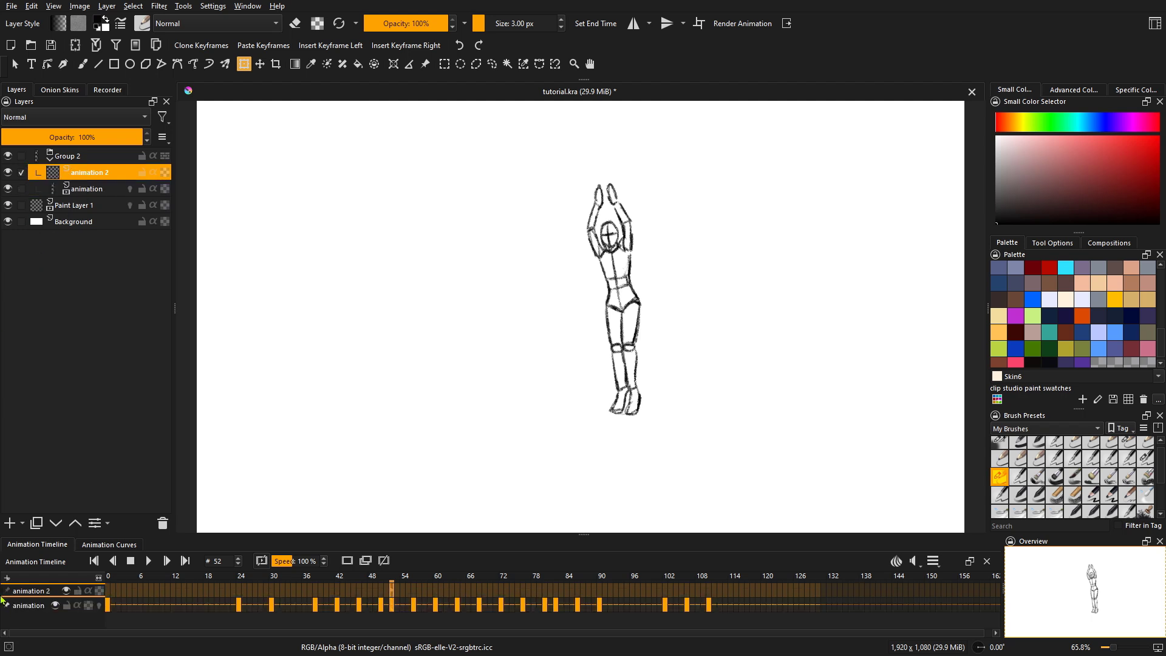
{"action": "left_click", "coordinate": [45, 609]}
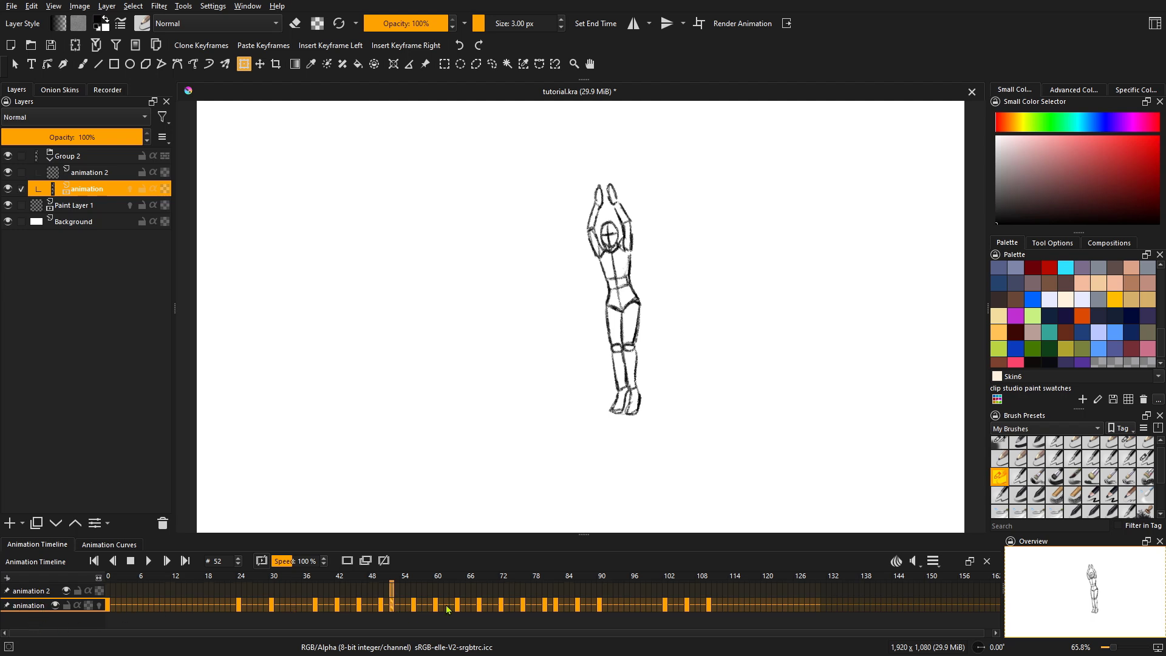
{"action": "left_click", "coordinate": [394, 607]}
{"action": "left_click", "coordinate": [556, 579]}
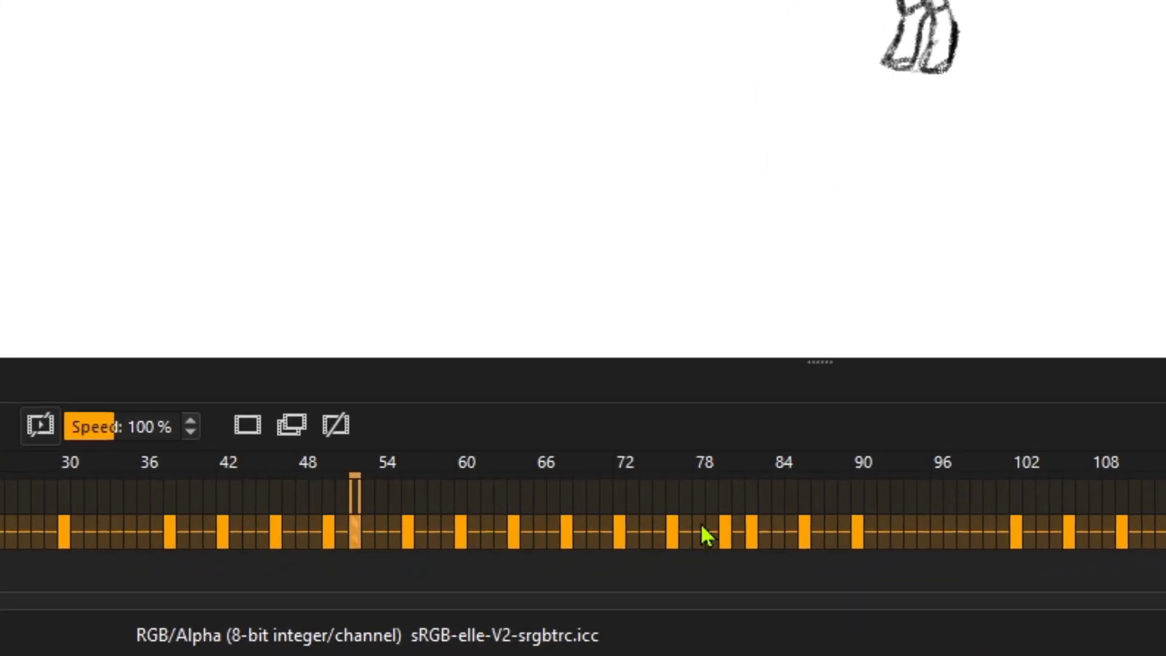
{"action": "left_click", "coordinate": [753, 541]}
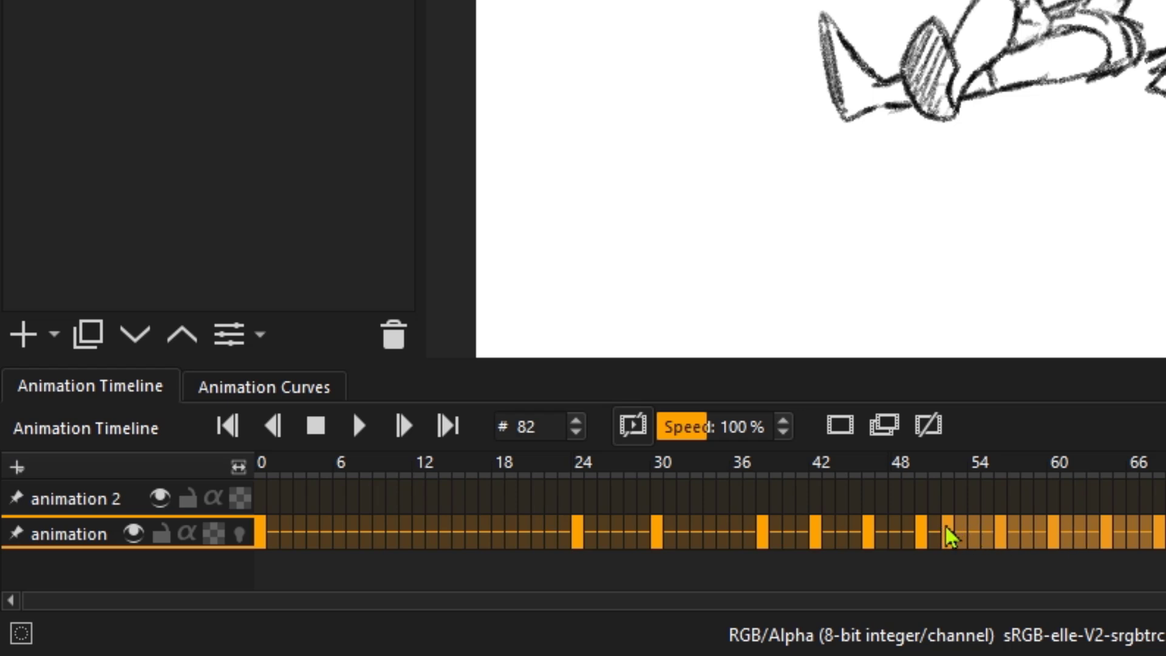
Drag keyframes 52–82 from the animation row up onto animation 2 and return to frame 52
{"action": "left_click_drag", "start_coordinate": [947, 532], "coordinate": [952, 556]}
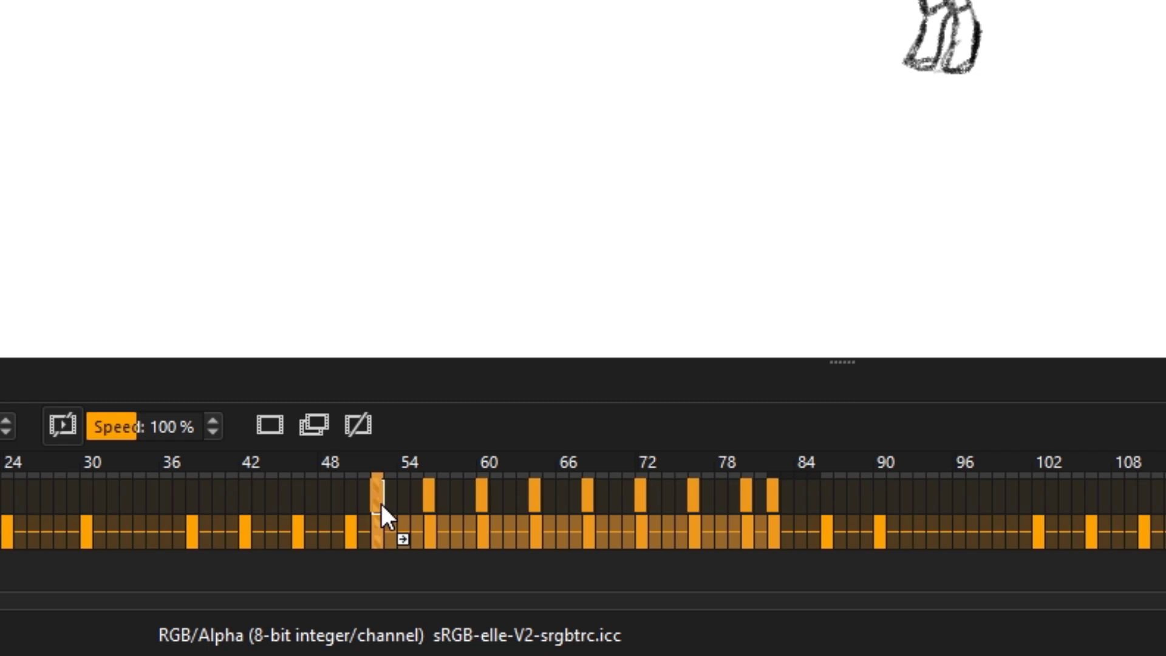
{"action": "left_click_drag", "start_coordinate": [383, 510], "coordinate": [377, 493]}
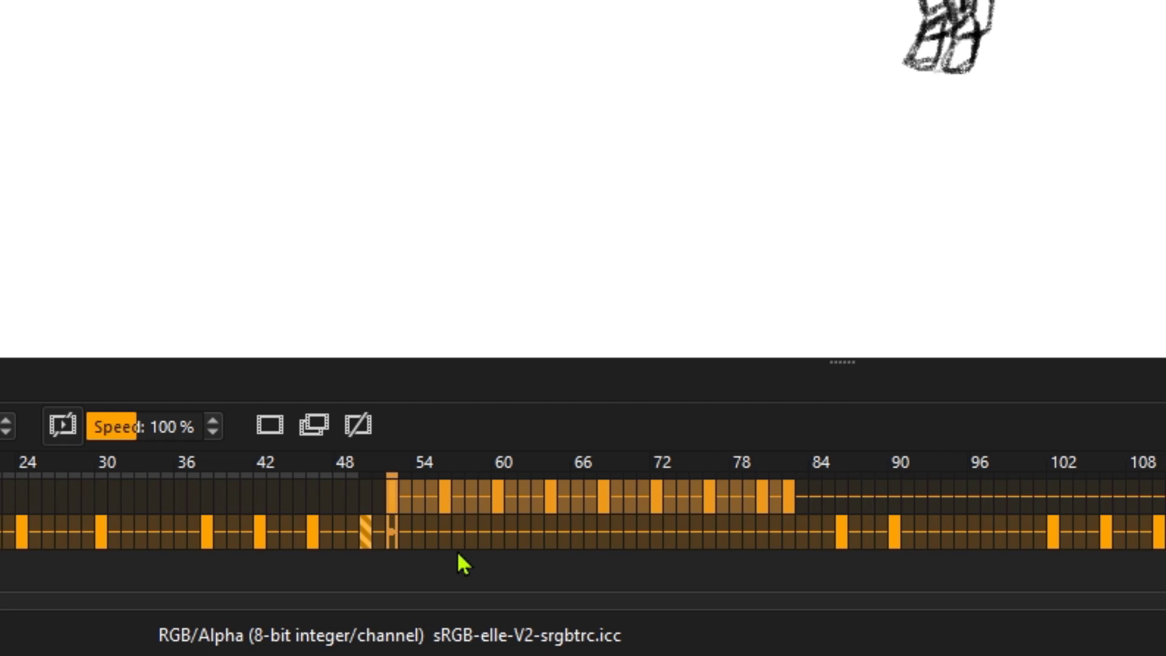
{"action": "mouse_move", "coordinate": [346, 469]}
{"action": "left_mouse_down"}
{"action": "mouse_move", "coordinate": [324, 462]}
{"action": "mouse_move", "coordinate": [405, 466]}
{"action": "left_mouse_up"}
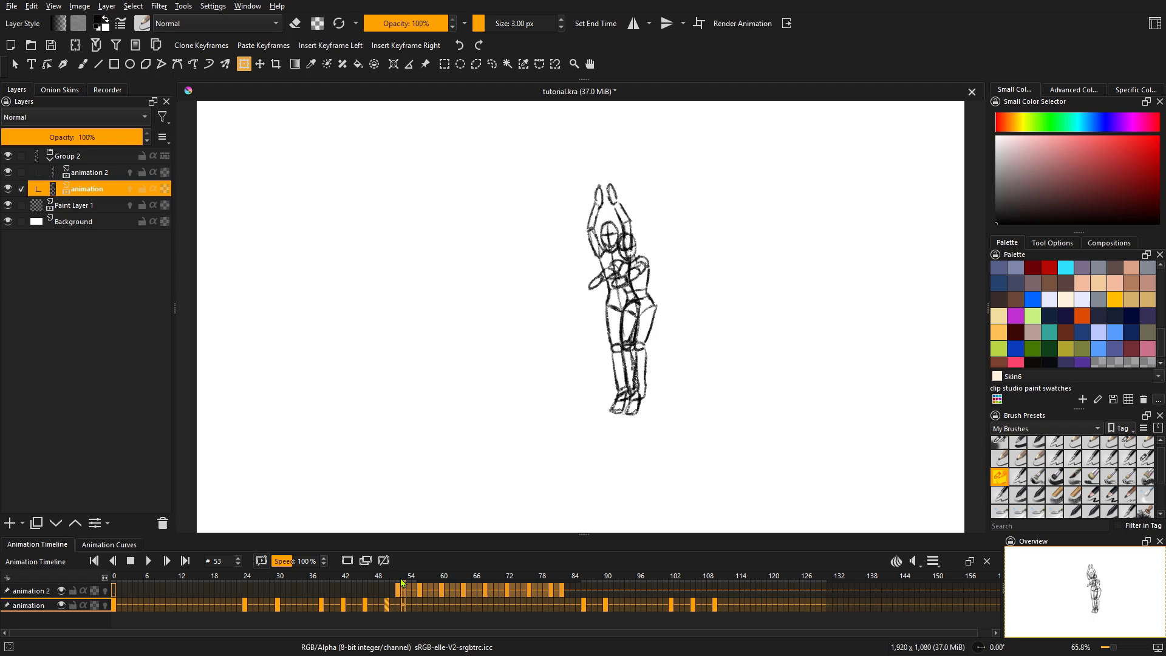
{"action": "left_click_drag", "start_coordinate": [402, 583], "coordinate": [396, 603]}
Preview frames 52–72, then insert a blank keyframe at frame 51 on the animation layer
{"action": "left_click_drag", "start_coordinate": [406, 580], "coordinate": [486, 576]}
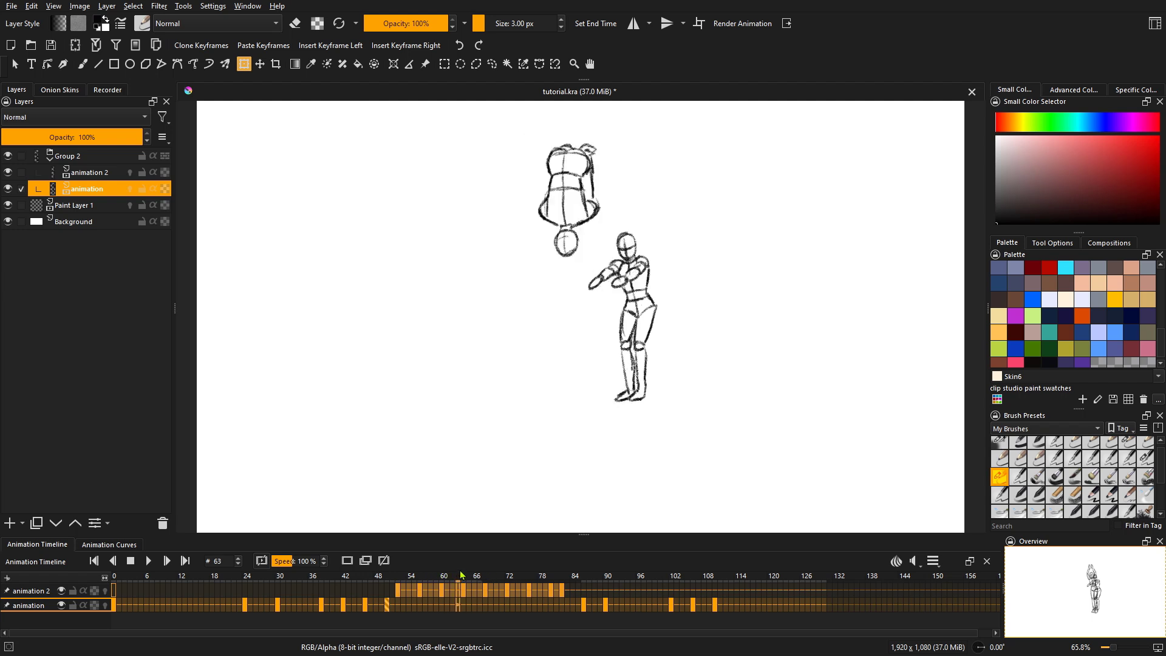
{"action": "left_click_drag", "start_coordinate": [486, 575], "coordinate": [519, 562]}
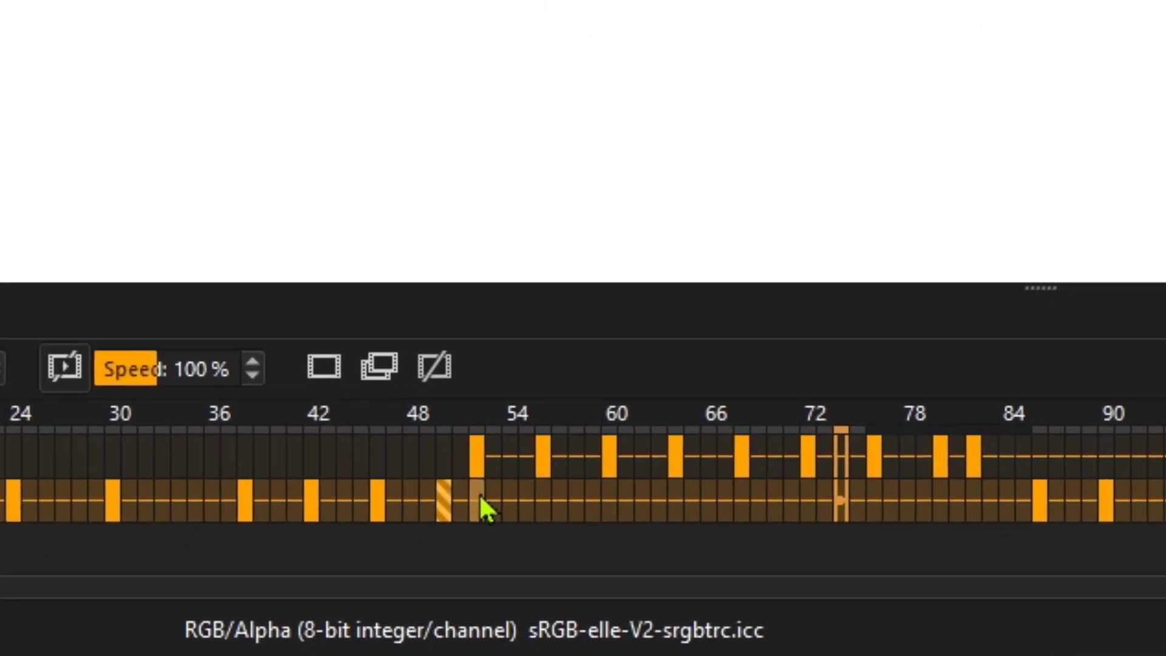
{"action": "left_click", "coordinate": [324, 366]}
{"action": "left_click", "coordinate": [321, 374]}
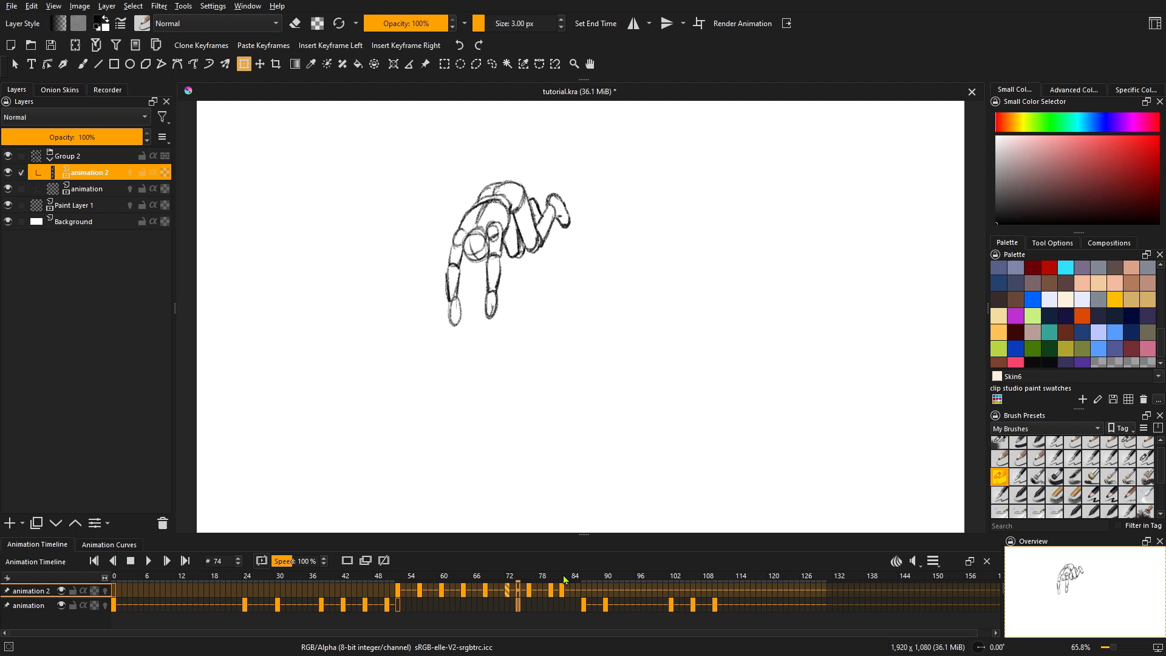
Review the lying pose from frame 82 to 93 and turn off onion-skin ghosting
{"action": "left_click", "coordinate": [564, 578]}
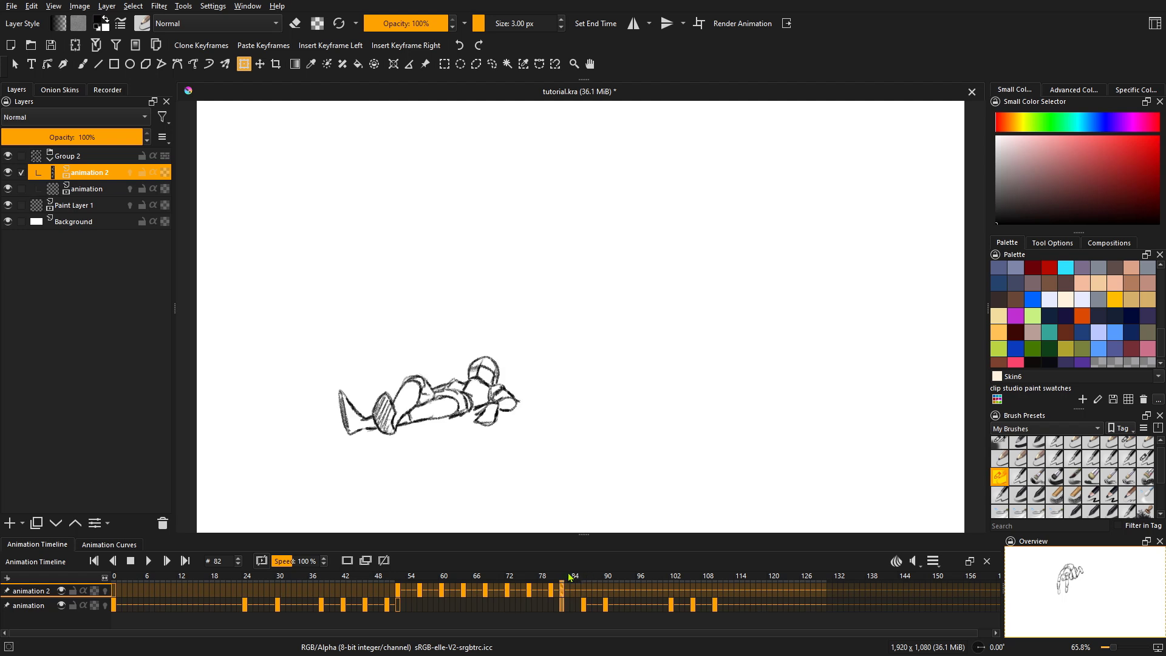
{"action": "mouse_move", "coordinate": [569, 578]}
{"action": "left_mouse_down"}
{"action": "mouse_move", "coordinate": [624, 577]}
{"action": "mouse_move", "coordinate": [565, 583]}
{"action": "mouse_move", "coordinate": [583, 581]}
{"action": "left_mouse_up"}
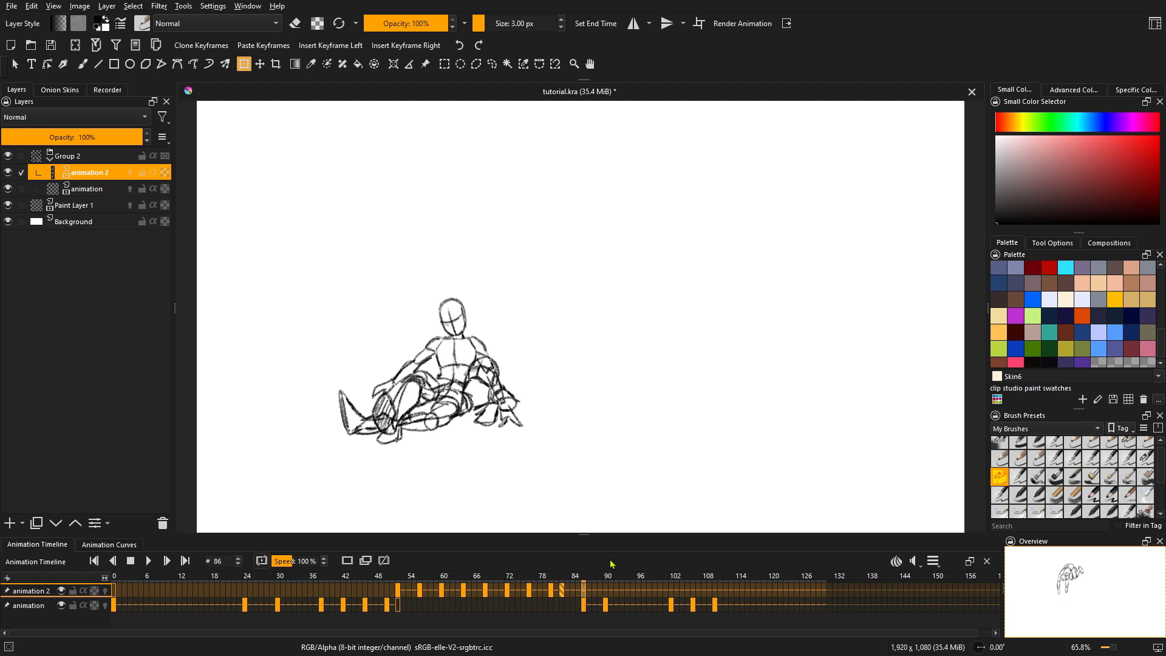
{"action": "left_click", "coordinate": [349, 560]}
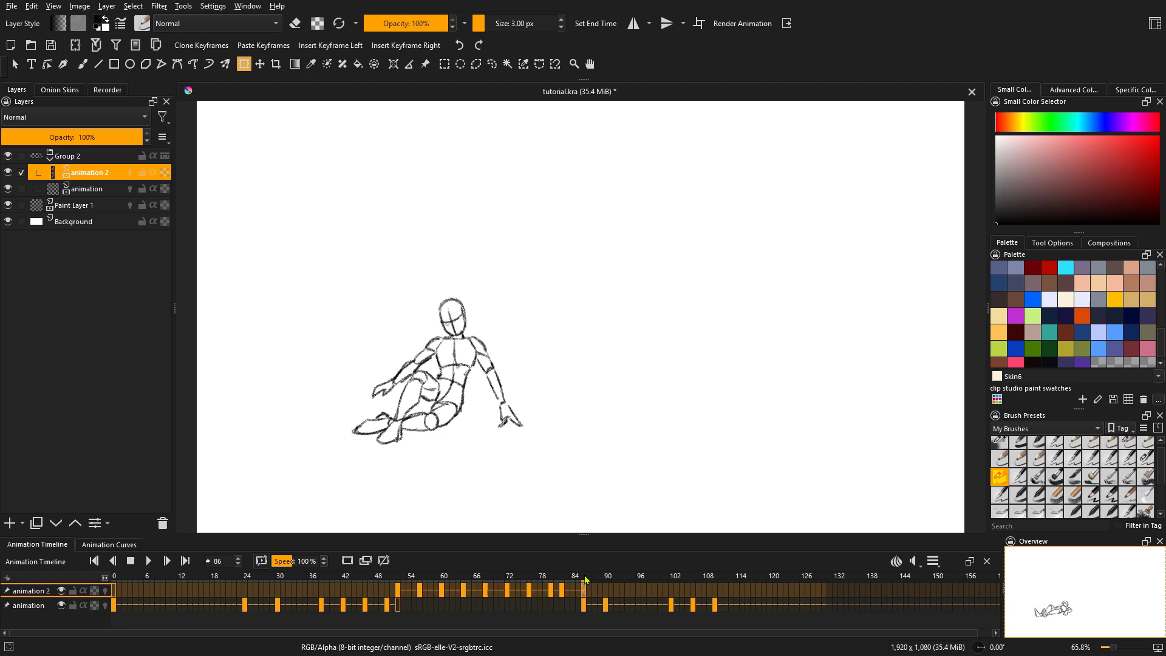
Scrub through frames 86–96 and back to the early frames, ending at frame 52
{"action": "left_click_drag", "start_coordinate": [584, 579], "coordinate": [642, 576]}
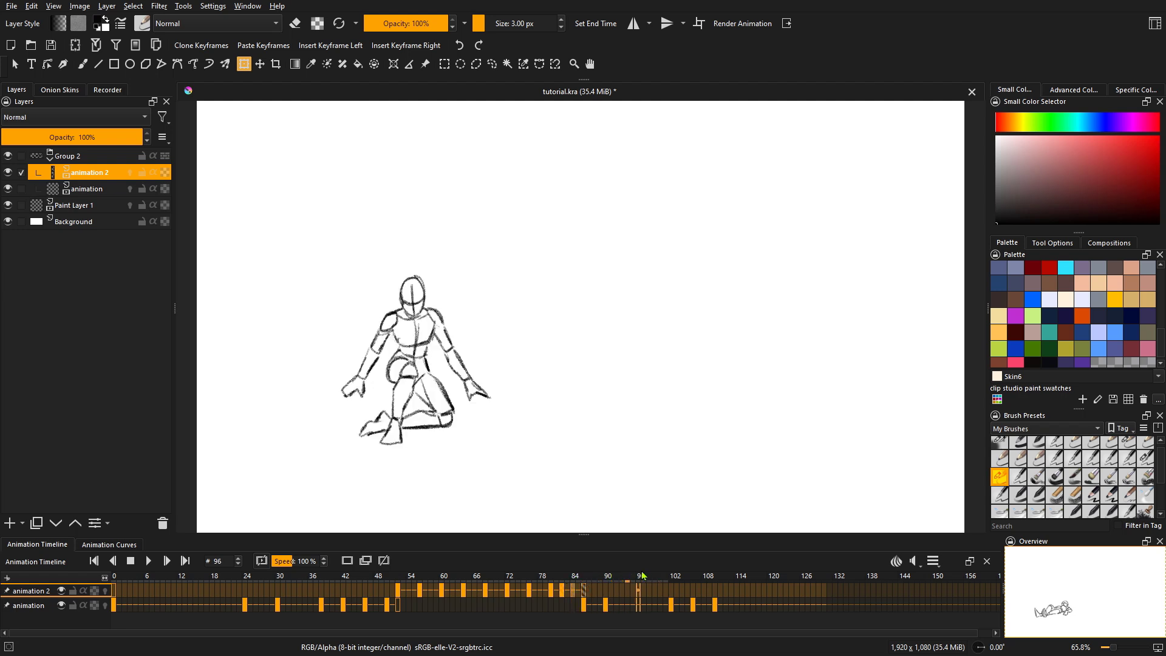
{"action": "mouse_move", "coordinate": [642, 577]}
{"action": "left_mouse_down"}
{"action": "mouse_move", "coordinate": [66, 589]}
{"action": "mouse_move", "coordinate": [424, 575]}
{"action": "left_mouse_up"}
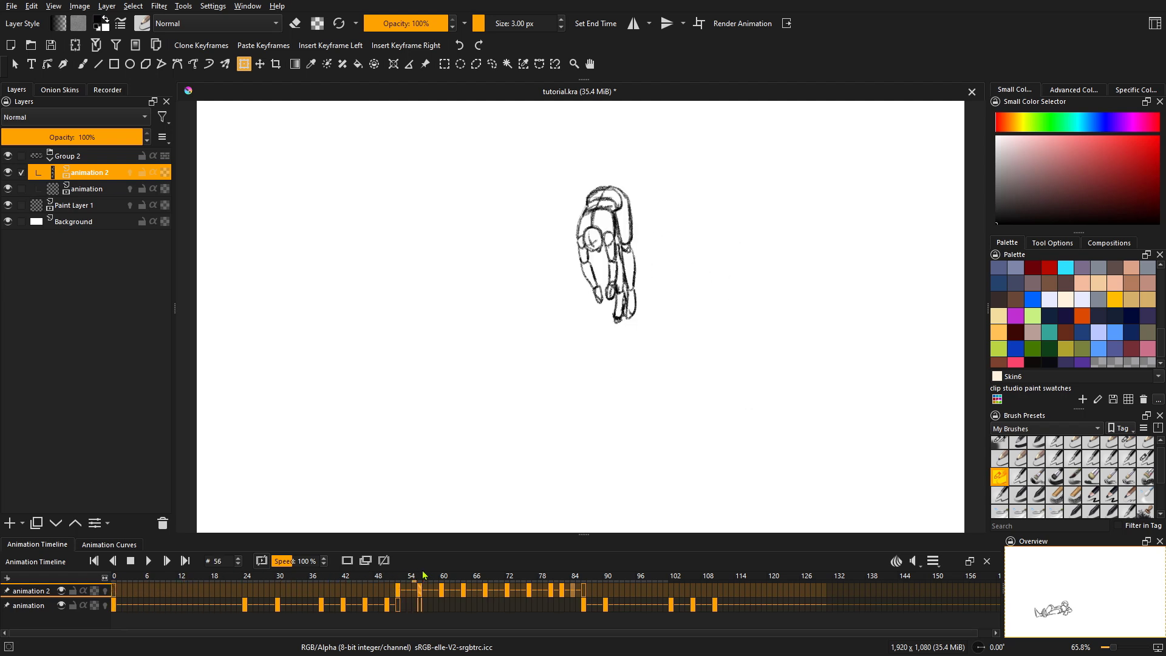
{"action": "left_click_drag", "start_coordinate": [424, 575], "coordinate": [441, 587]}
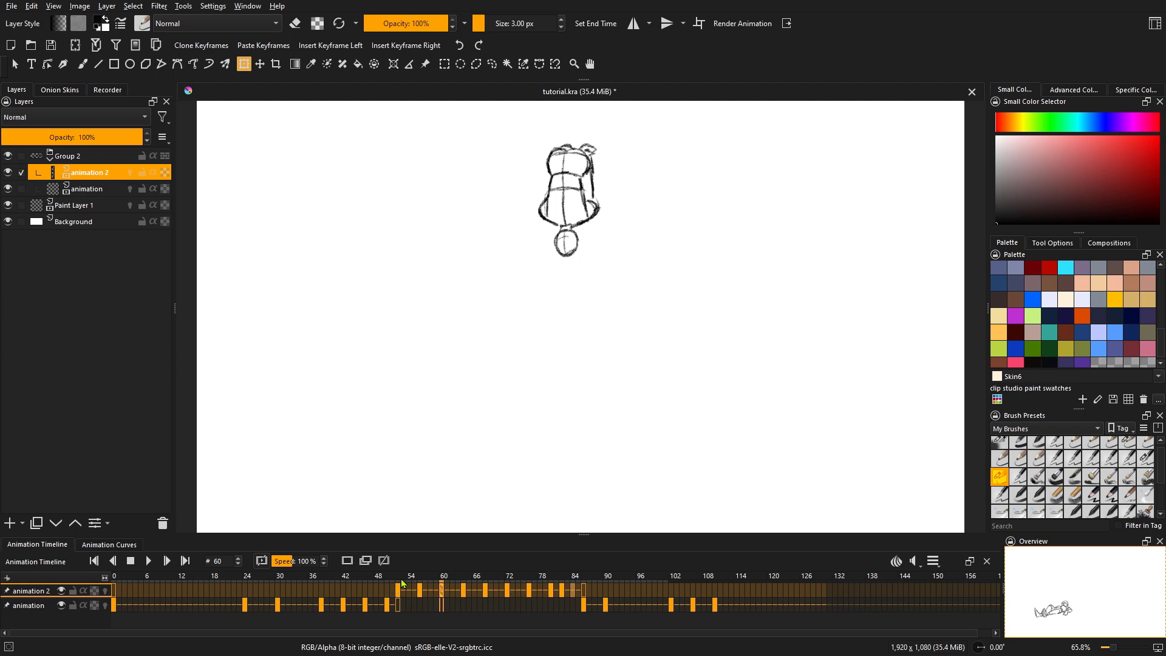
{"action": "left_click", "coordinate": [398, 580]}
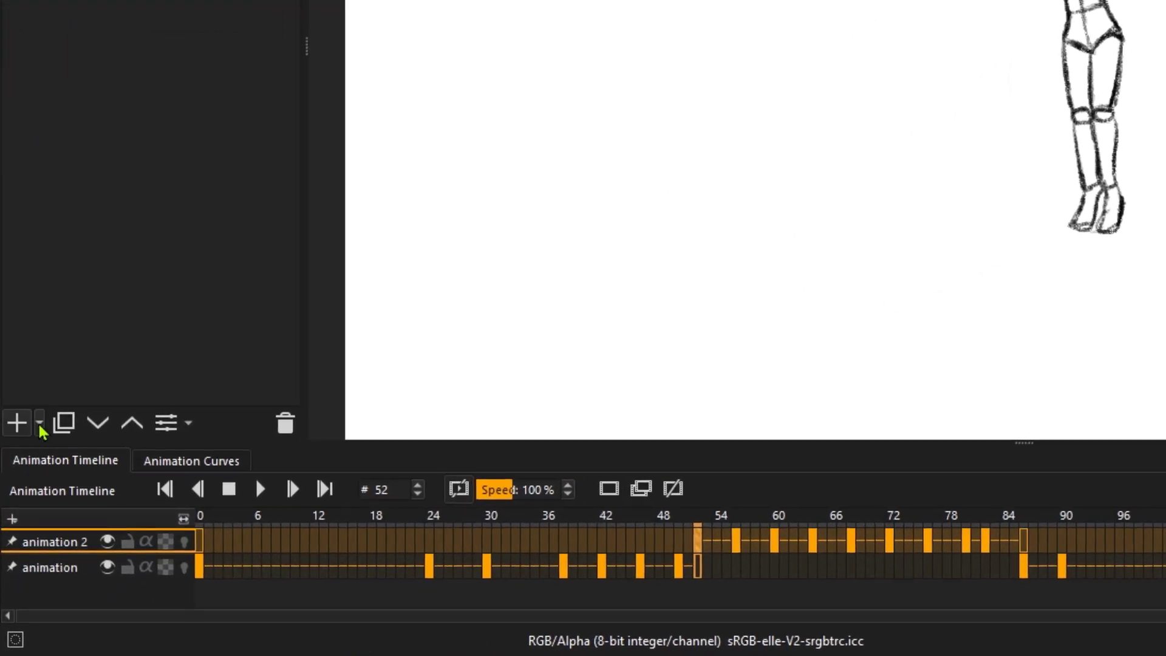
Add a transform mask to the animation 2 layer from the layer-type list
{"action": "left_click", "coordinate": [40, 428]}
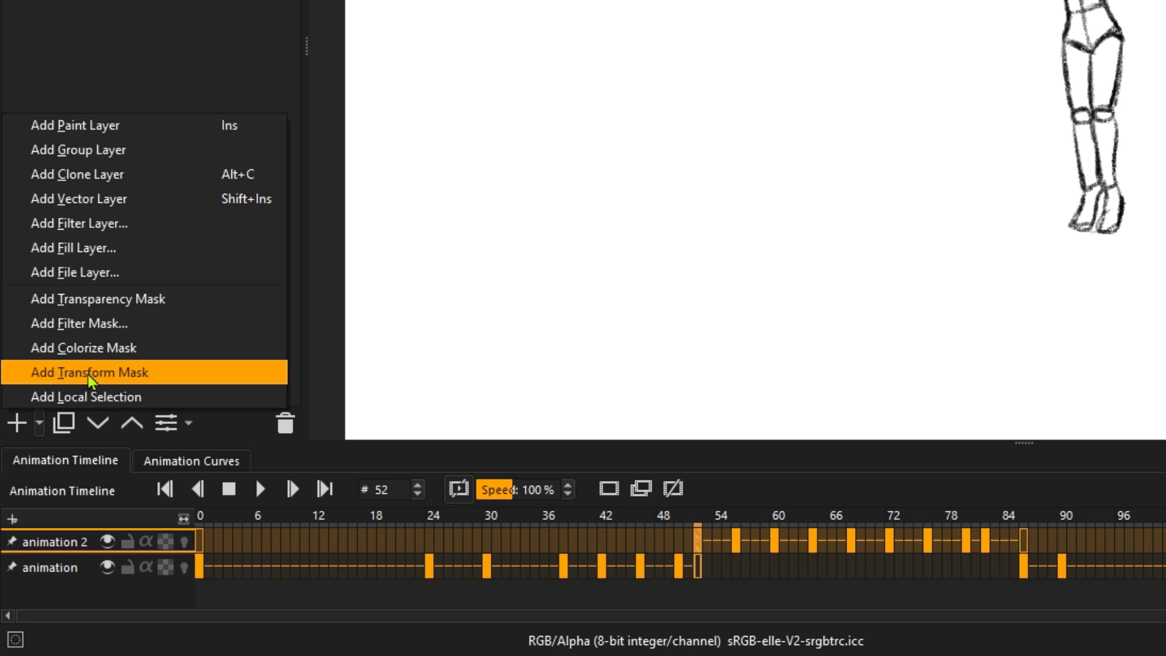
{"action": "left_click", "coordinate": [91, 374]}
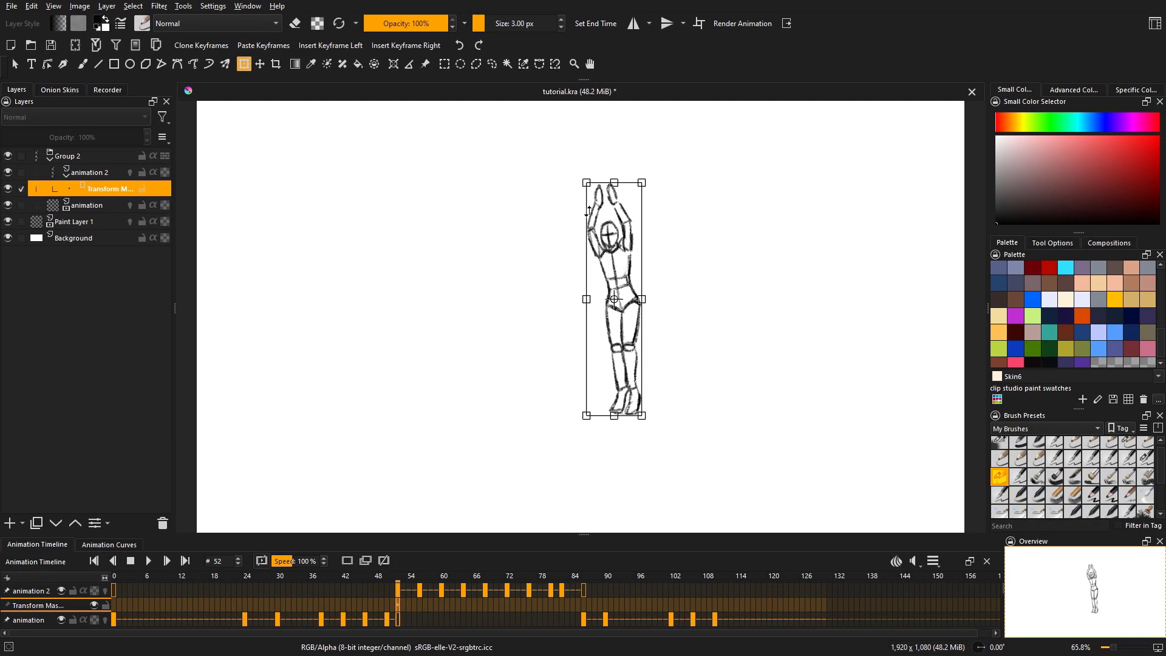
Enlarge the arms-raised figure at frame 52 via the mask, then play from frame 0
{"action": "mouse_move", "coordinate": [642, 184]}
{"action": "left_mouse_down"}
{"action": "mouse_move", "coordinate": [730, 121]}
{"action": "mouse_move", "coordinate": [716, 124]}
{"action": "left_mouse_up"}
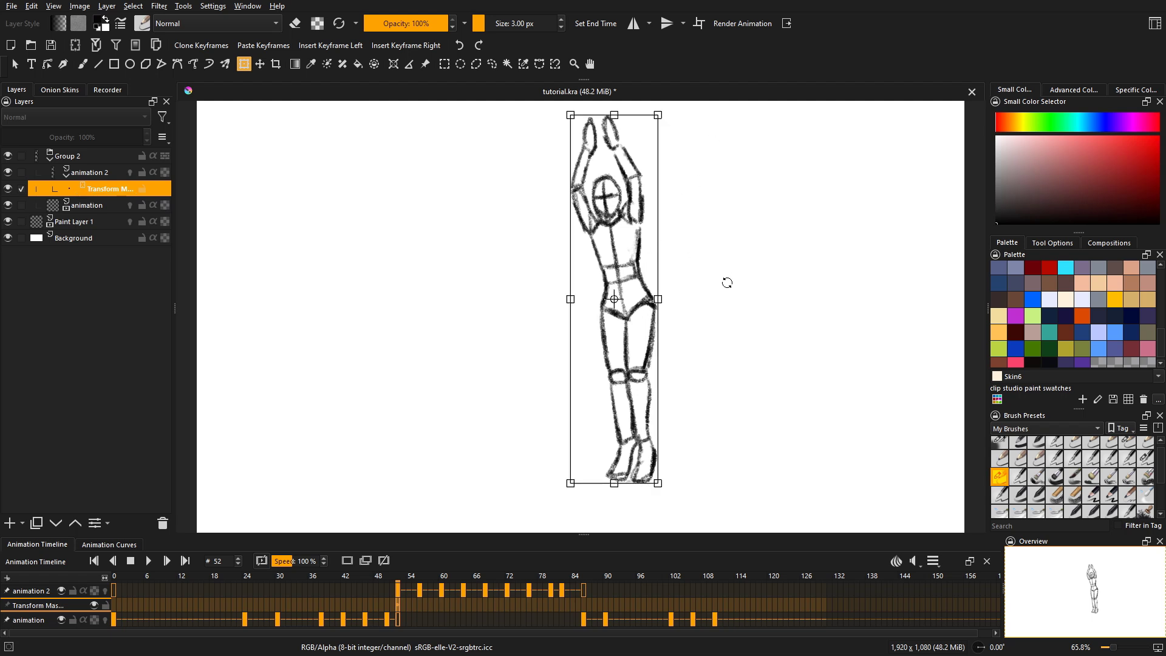
{"action": "mouse_move", "coordinate": [727, 282]}
{"action": "left_mouse_down"}
{"action": "mouse_move", "coordinate": [589, 408]}
{"action": "mouse_move", "coordinate": [608, 298]}
{"action": "mouse_move", "coordinate": [691, 287]}
{"action": "left_mouse_up"}
{"action": "left_click", "coordinate": [119, 579]}
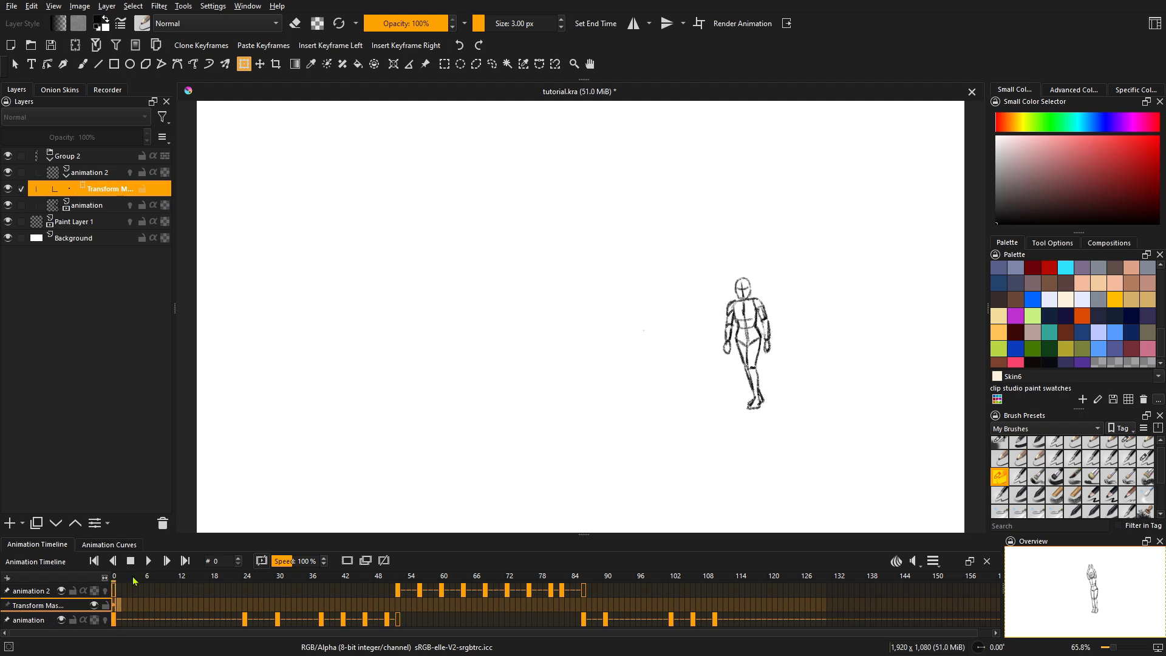
{"action": "key", "text": "space"}
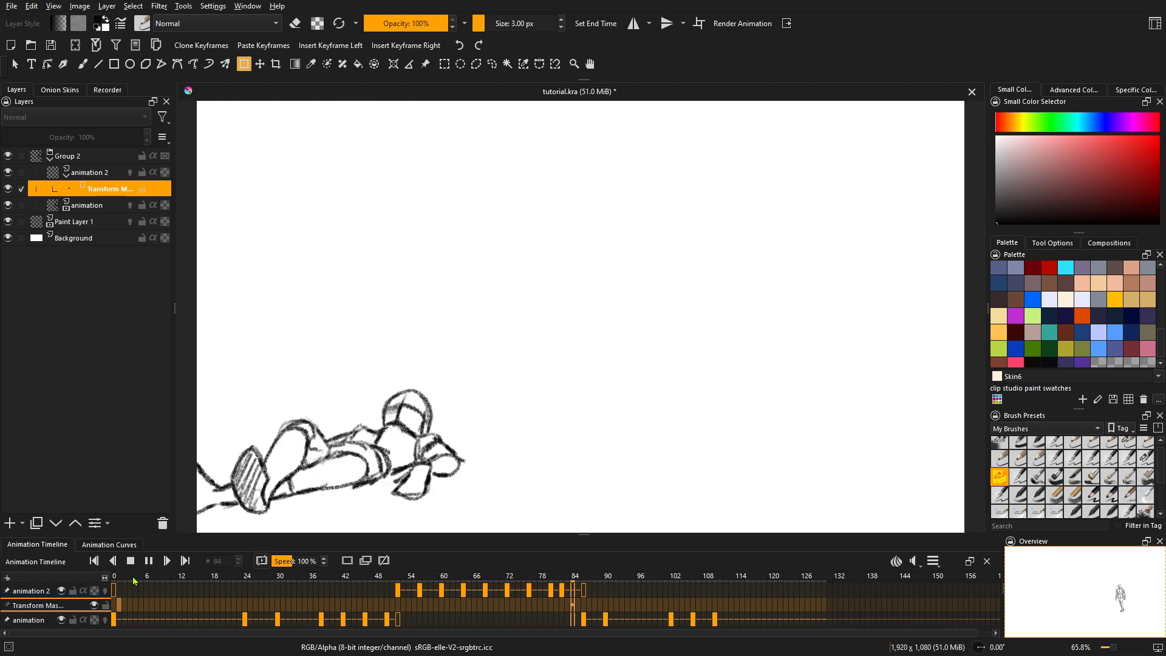
Pause playback, step to frame 56 and bring up transform handles on that drawing
{"action": "key", "text": "space"}
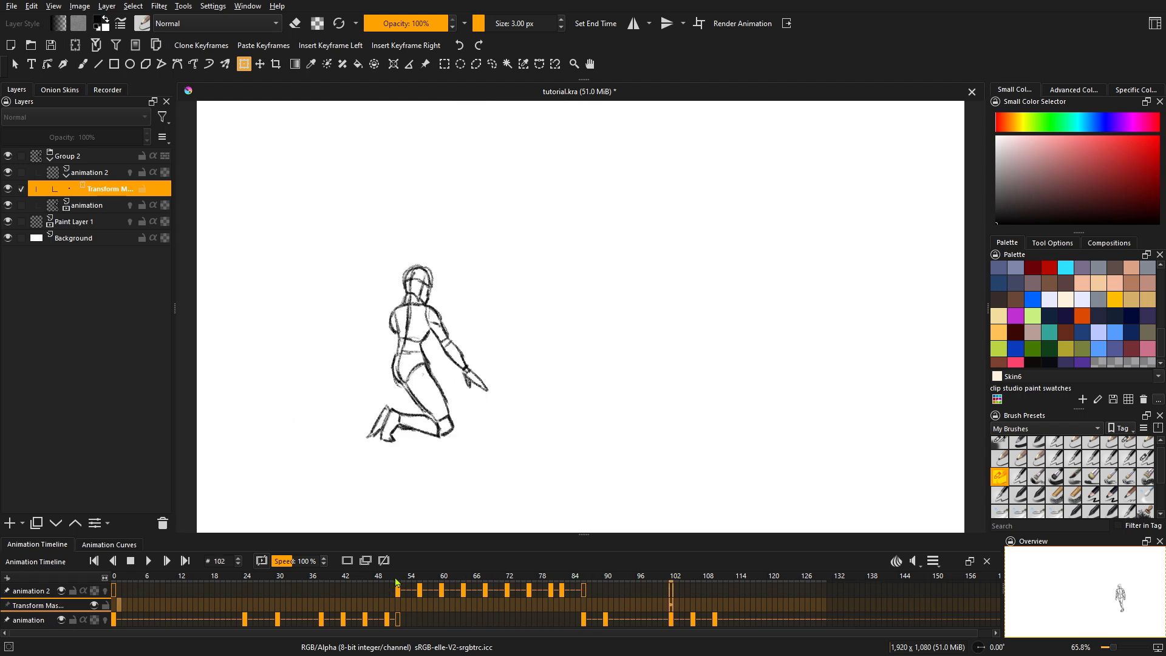
{"action": "left_click", "coordinate": [397, 584]}
{"action": "left_click", "coordinate": [416, 579]}
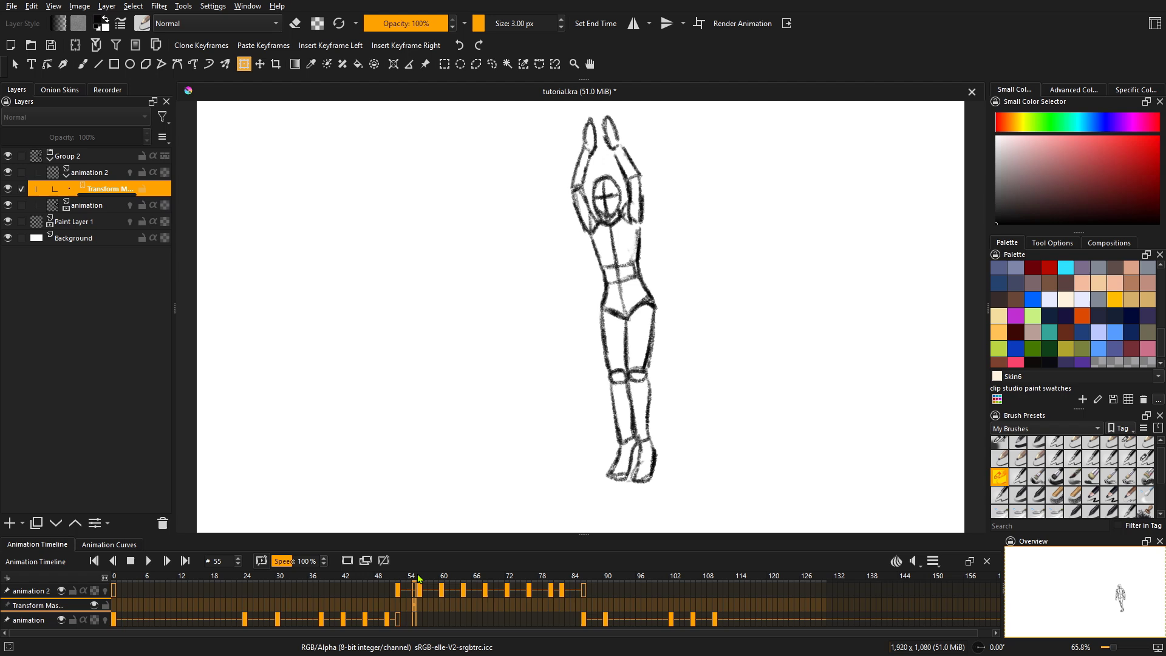
{"action": "left_click", "coordinate": [422, 579]}
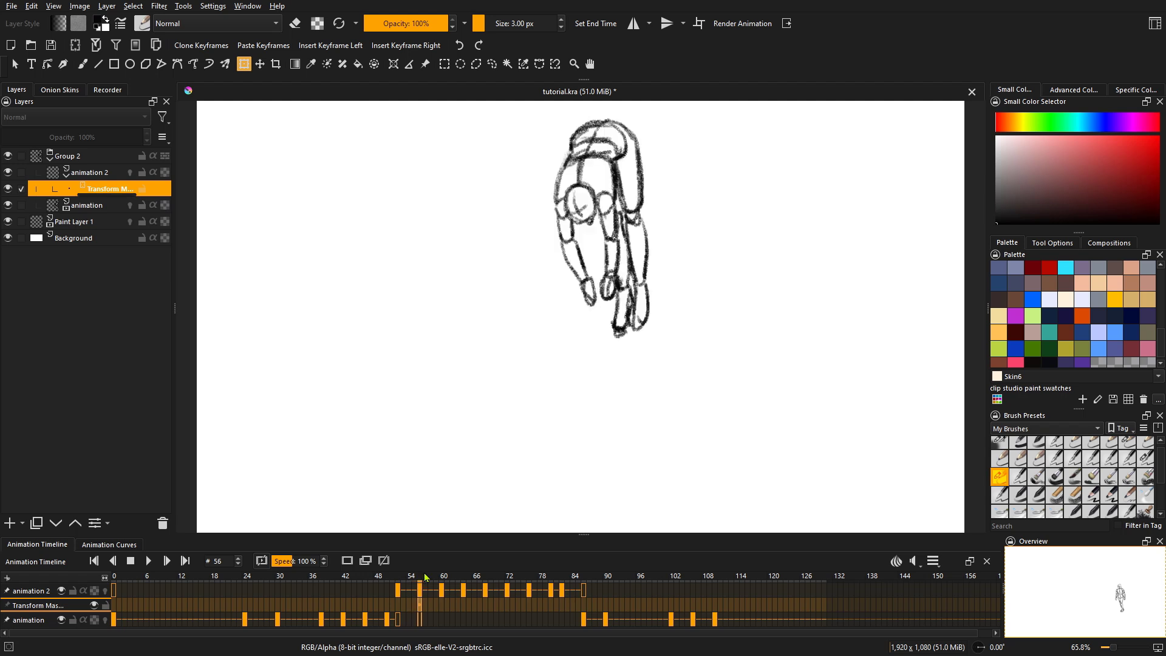
{"action": "left_click", "coordinate": [607, 211]}
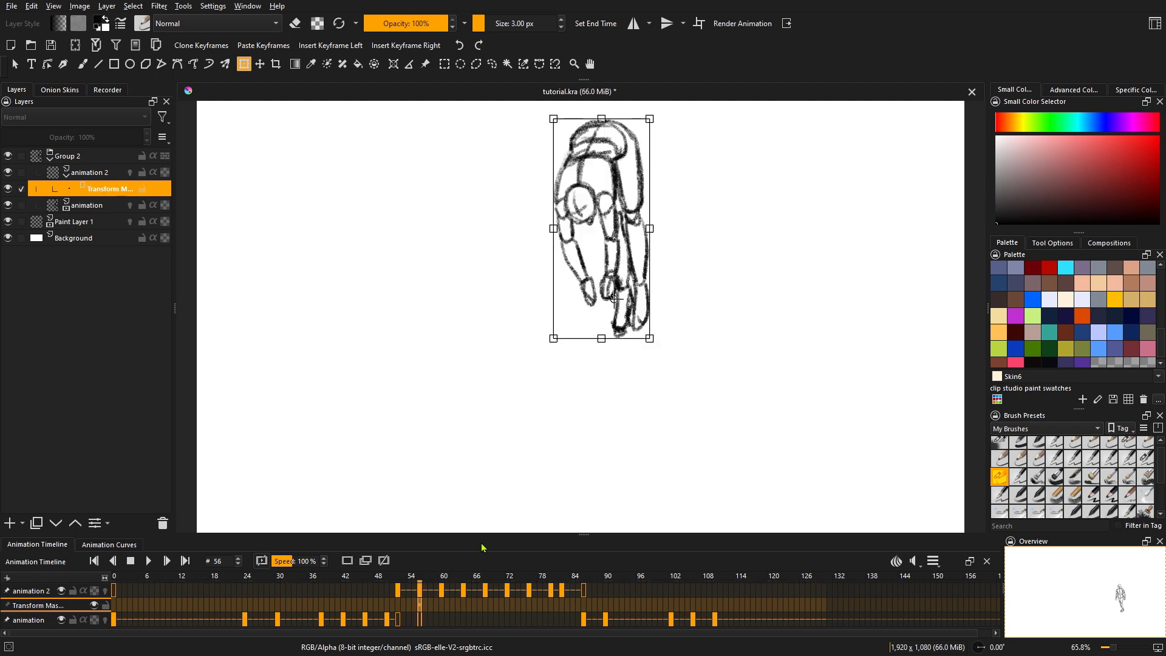
Move to frame 72 and scale its drawing up by dragging the bottom-right handle outward
{"action": "left_click", "coordinate": [466, 581]}
{"action": "left_click", "coordinate": [507, 579]}
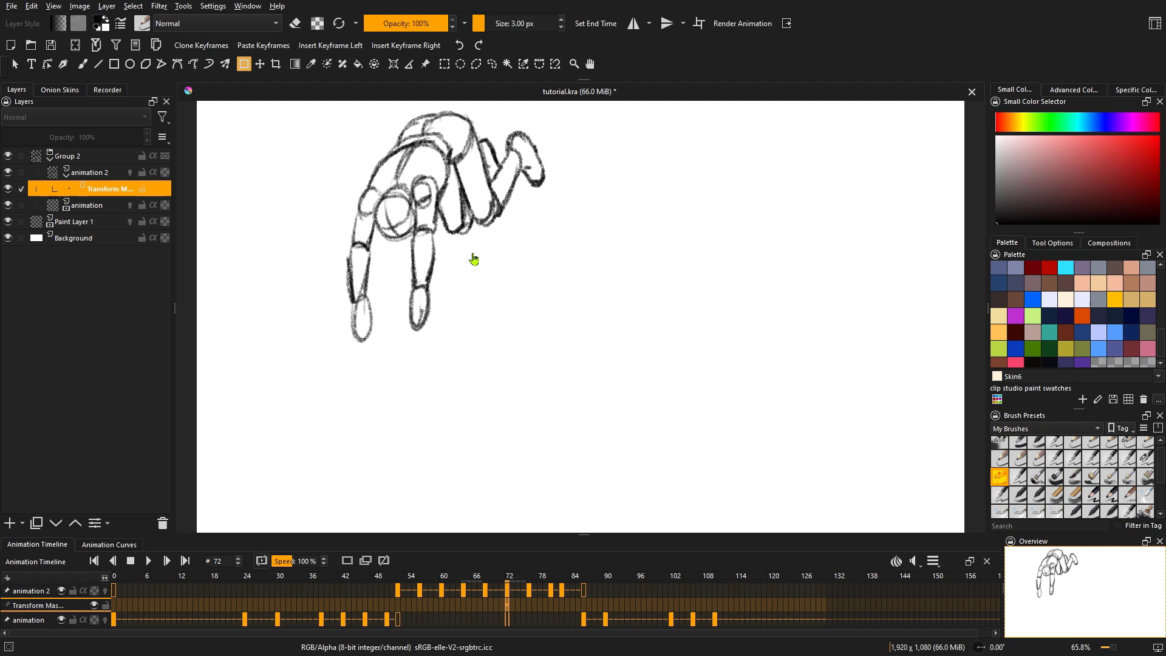
{"action": "left_click", "coordinate": [416, 195]}
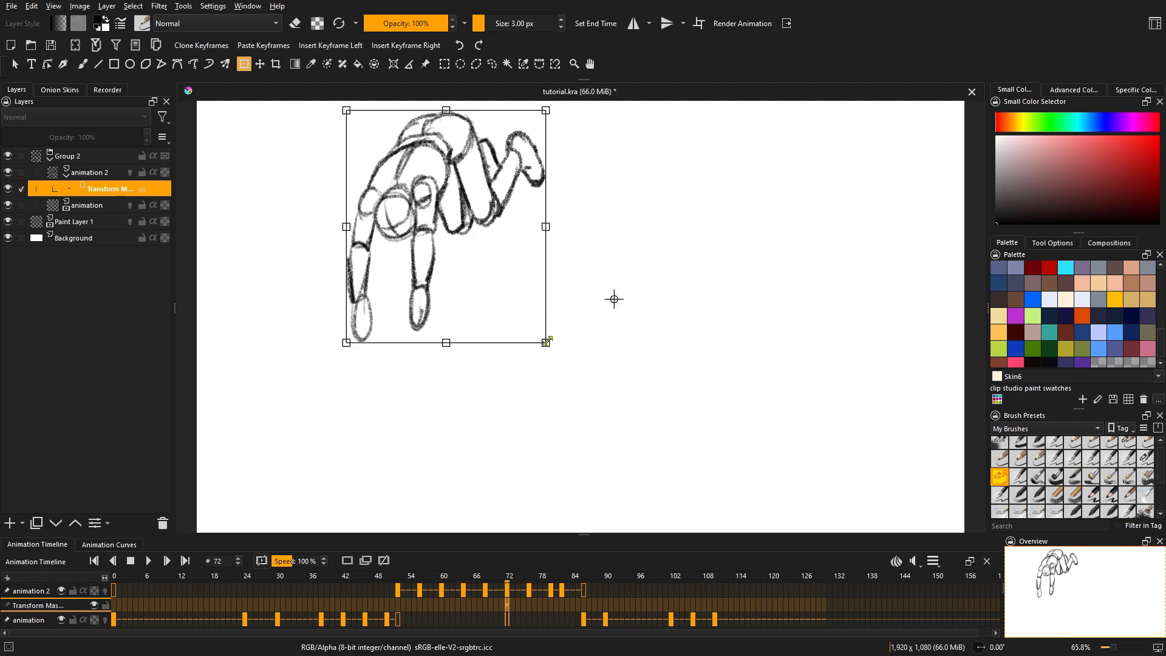
{"action": "left_click_drag", "start_coordinate": [547, 342], "coordinate": [607, 423]}
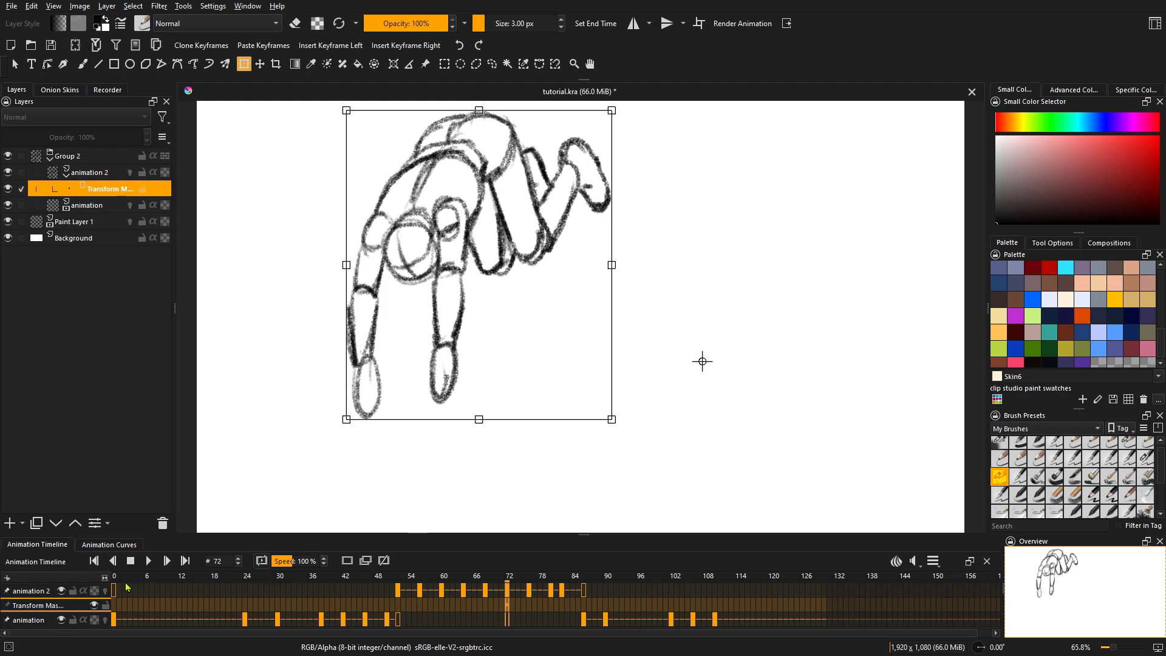
Return to frame 0 and replay the animation from the start
{"action": "left_click", "coordinate": [116, 577]}
{"action": "key", "text": "space"}
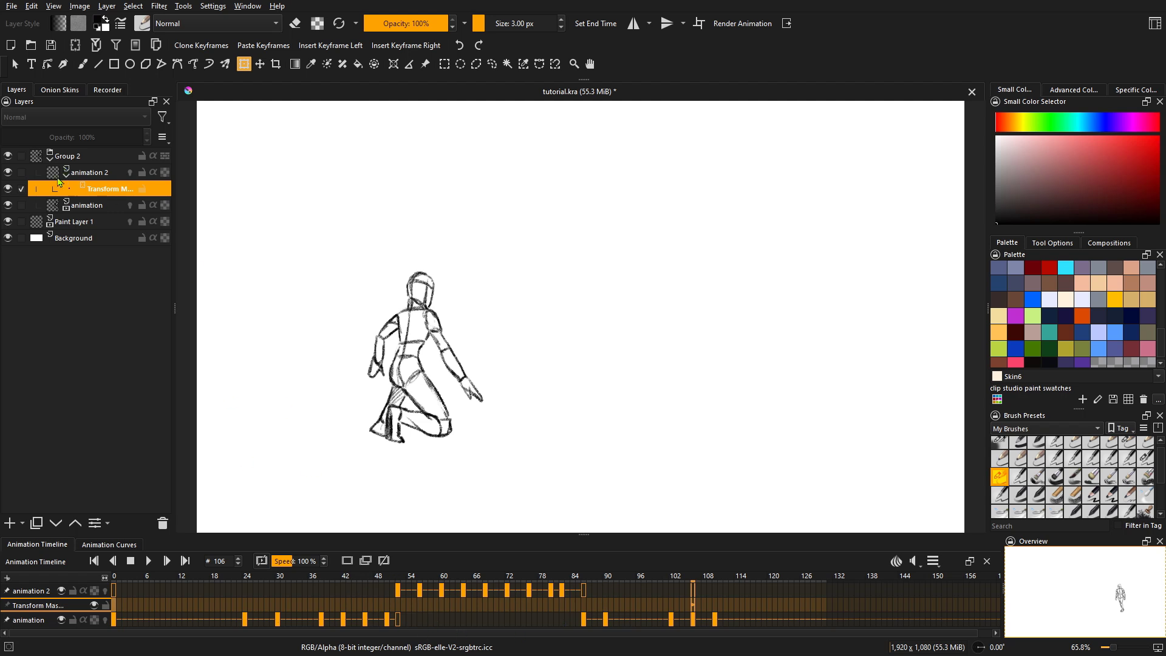
Select Group 2 and run Merge Group to flatten it into one 'Group 2 Merged' animated layer
{"action": "left_click", "coordinate": [93, 173]}
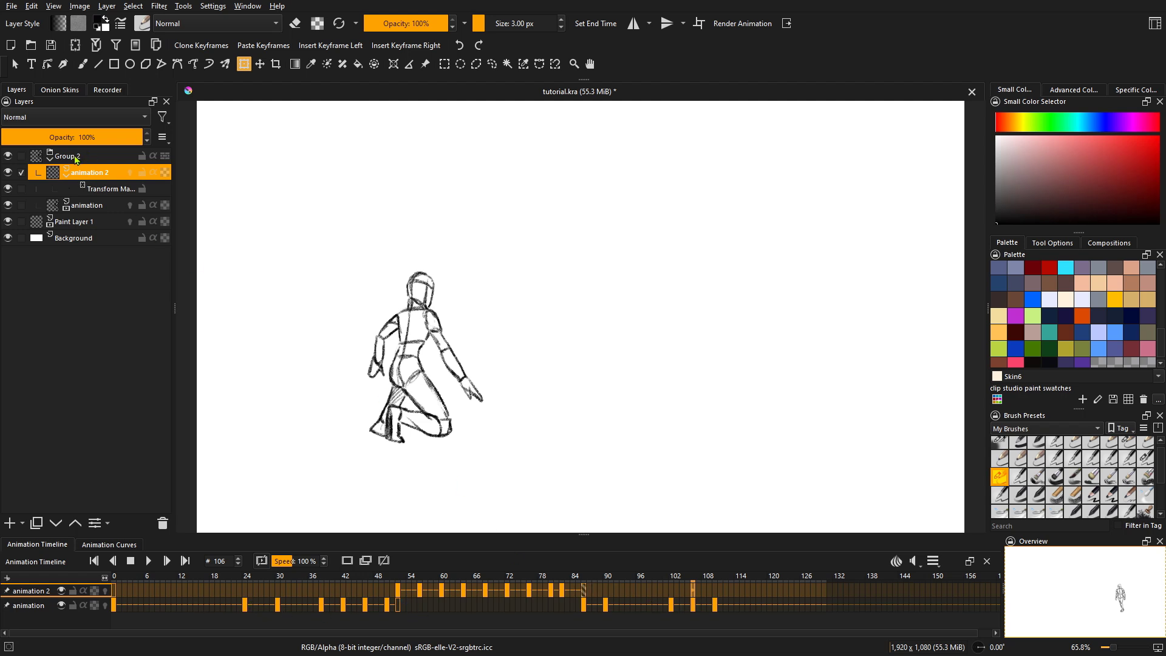
{"action": "left_click", "coordinate": [77, 157]}
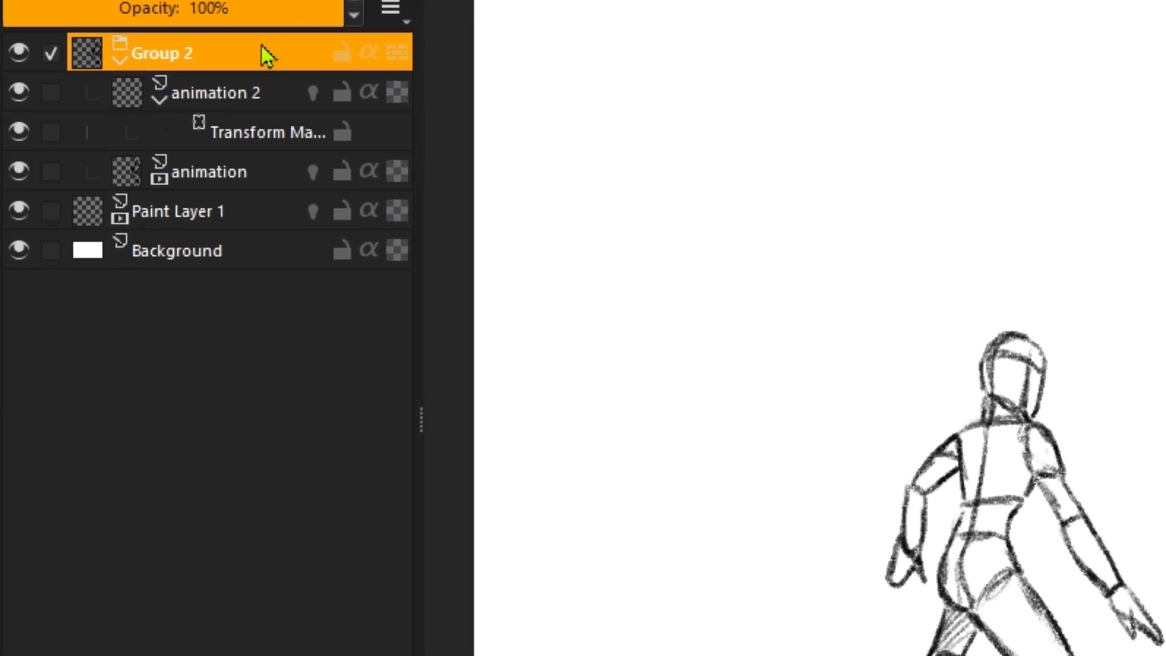
{"action": "right_click", "coordinate": [262, 47]}
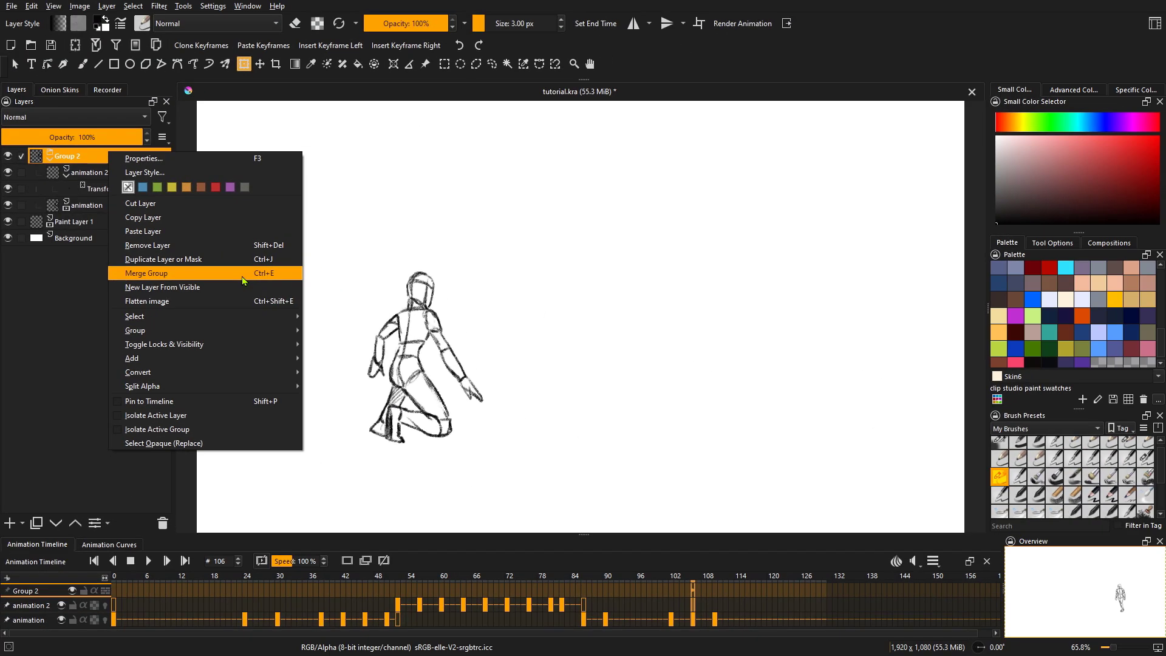
{"action": "left_click", "coordinate": [244, 280]}
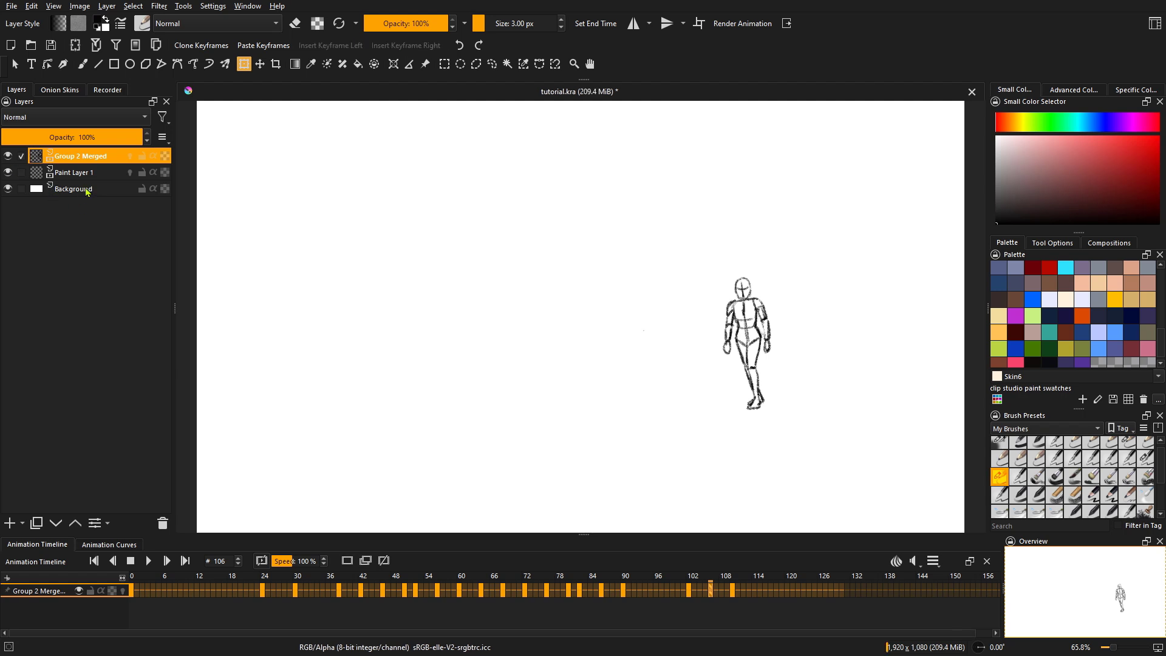
{"action": "left_click_drag", "start_coordinate": [254, 584], "coordinate": [395, 571]}
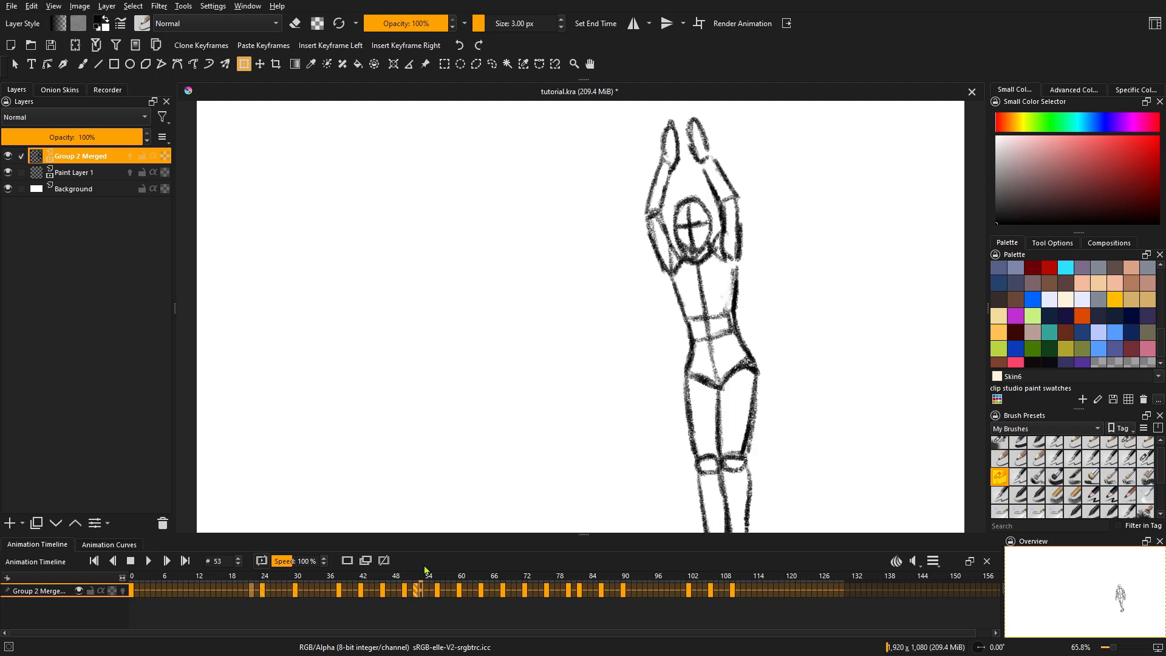
{"action": "mouse_move", "coordinate": [394, 571]}
{"action": "left_mouse_down"}
{"action": "mouse_move", "coordinate": [545, 538]}
{"action": "mouse_move", "coordinate": [694, 580]}
{"action": "left_mouse_up"}
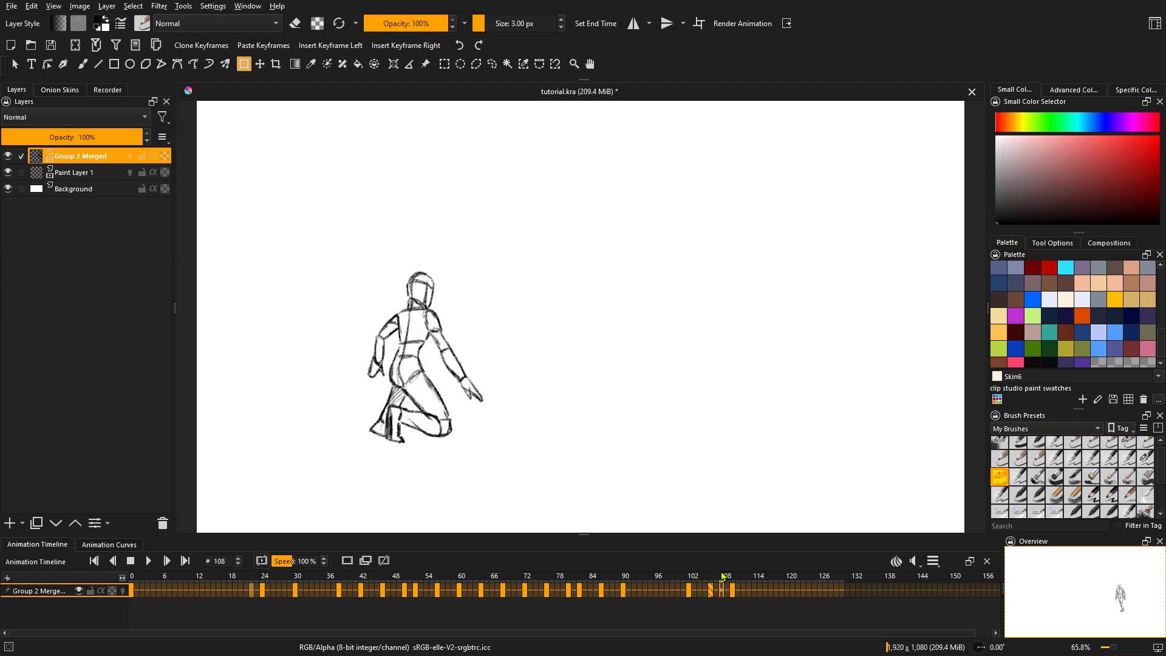
{"action": "left_click_drag", "start_coordinate": [694, 580], "coordinate": [397, 561]}
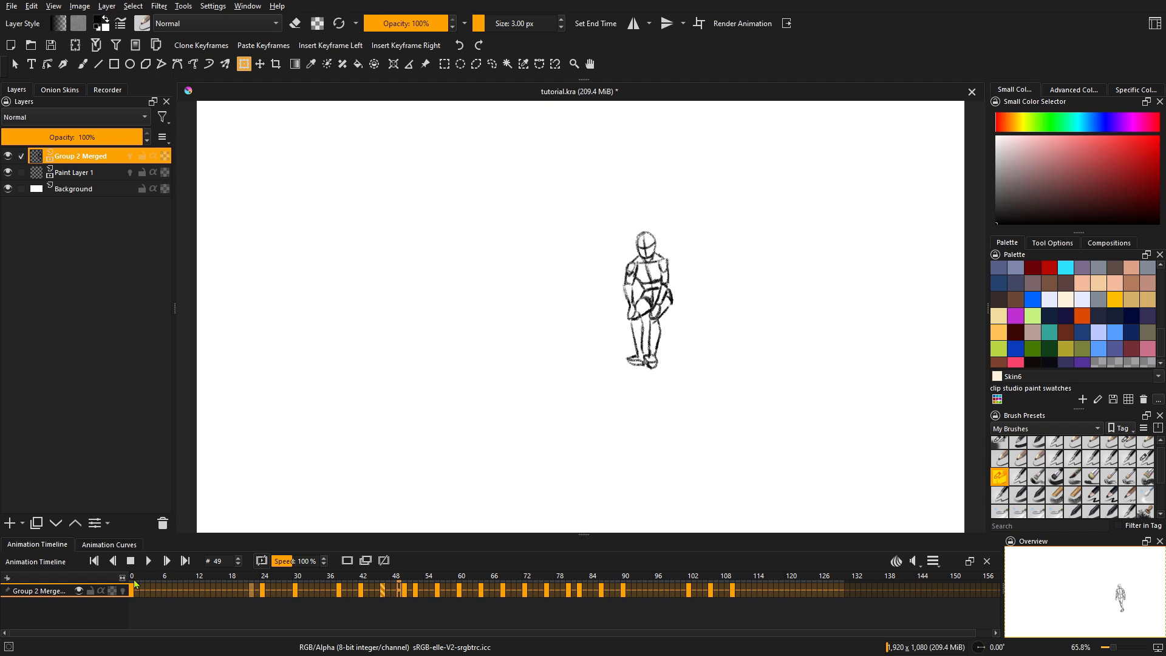
{"action": "left_click_drag", "start_coordinate": [136, 579], "coordinate": [212, 579]}
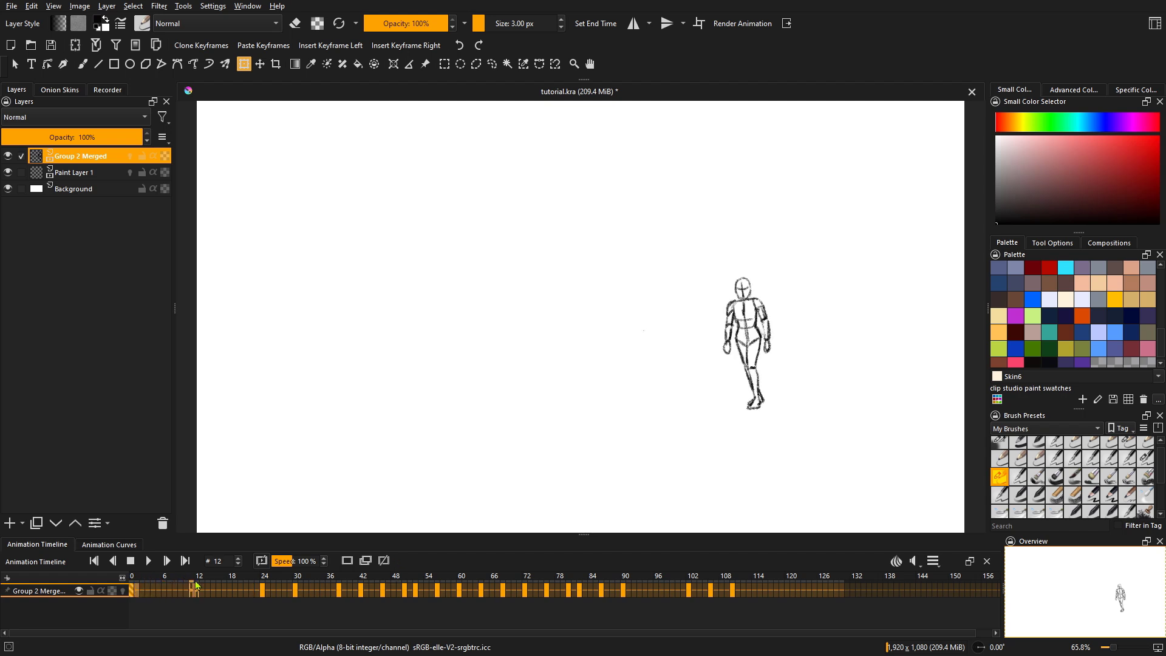